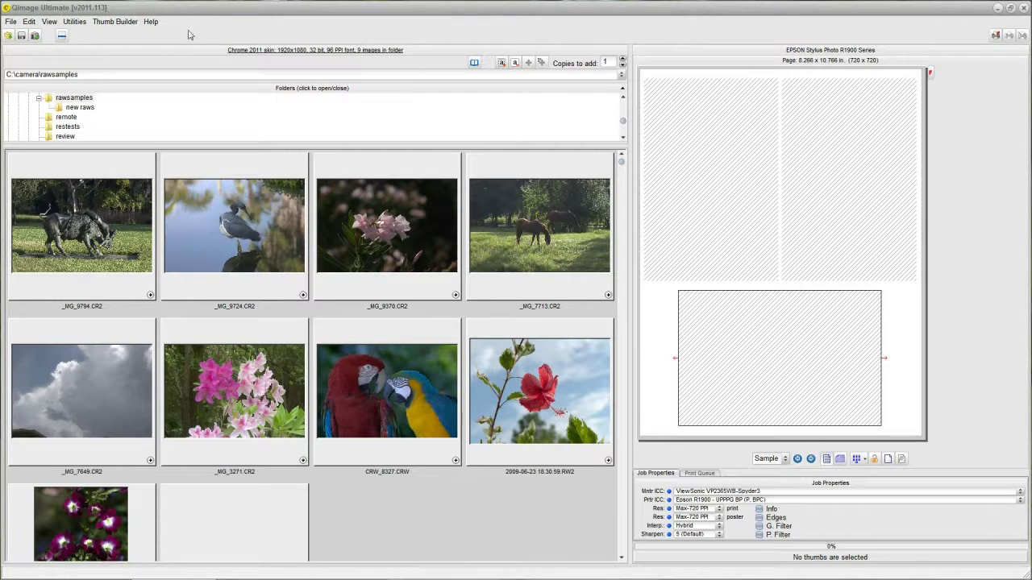
# - Switch output to Print to File with a 4 × 6 inch page at 300 PPI
pyautogui.click(11, 22)
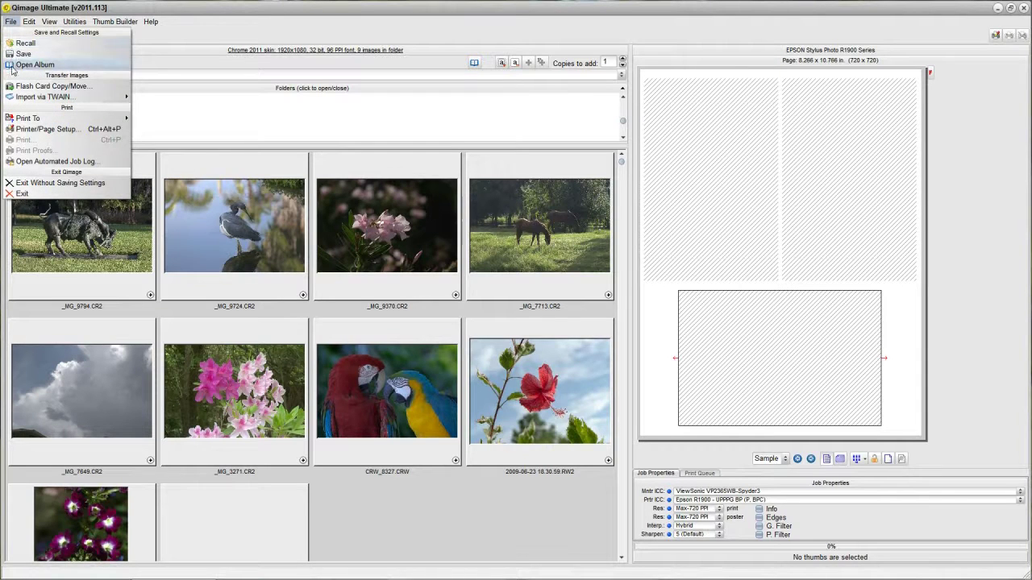
pyautogui.moveTo(23, 120)
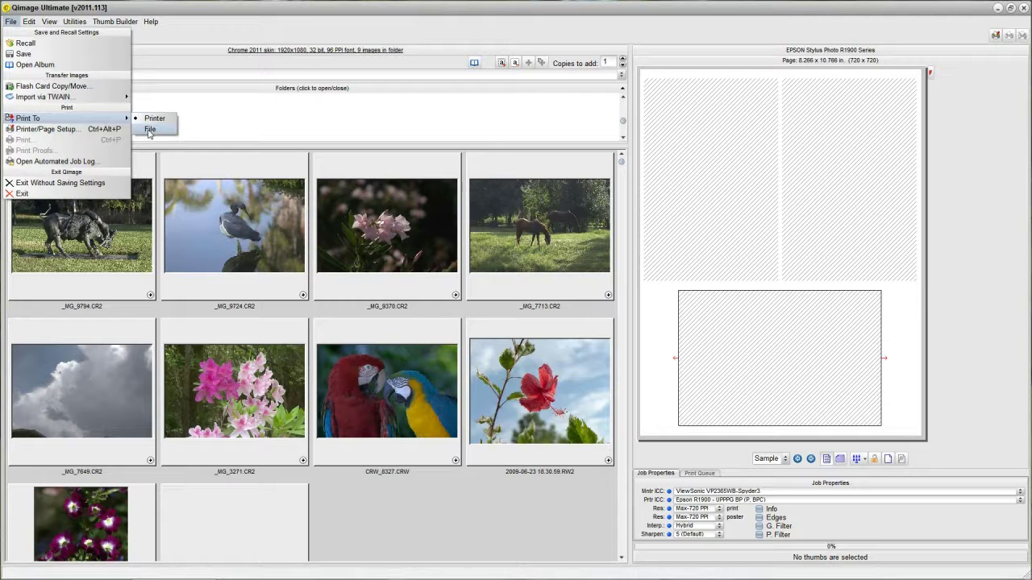
pyautogui.click(149, 130)
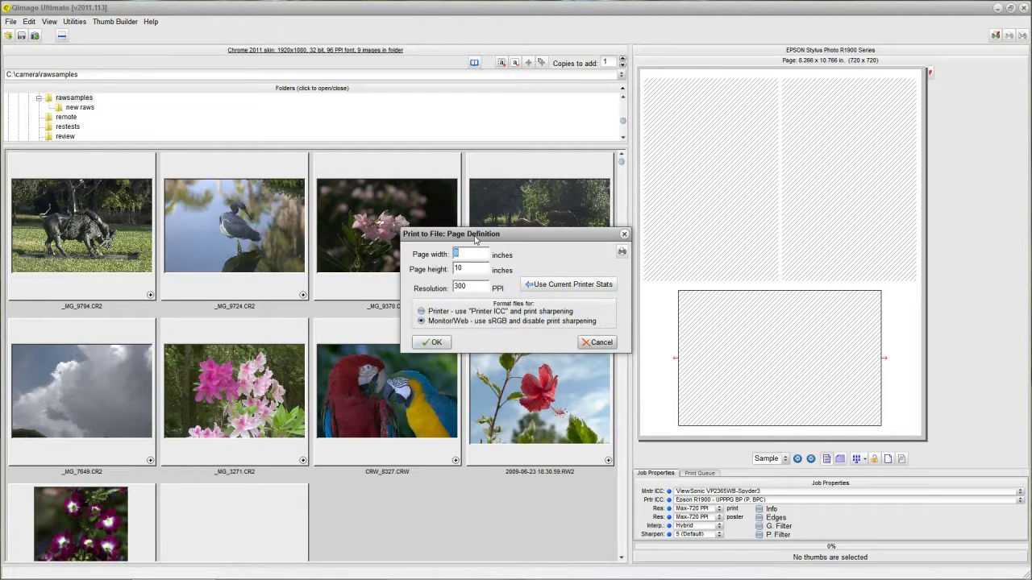
pyautogui.write('4')
pyautogui.doubleClick(456, 269)
pyautogui.write('6')
pyautogui.doubleClick(470, 286)
pyautogui.click(434, 343)
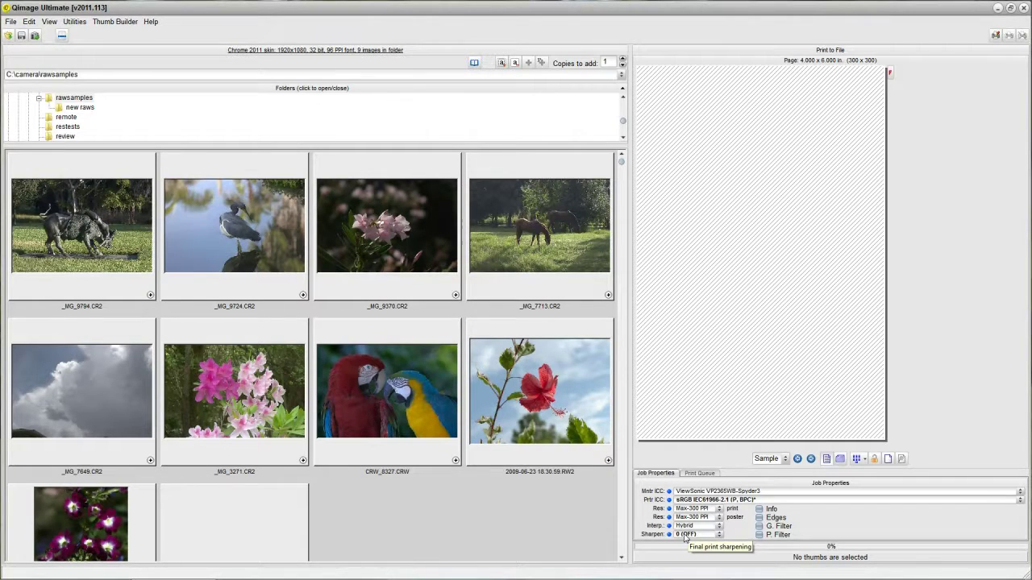
# - Reset final print sharpening in Job Properties to 5 (Default)
pyautogui.click(685, 535)
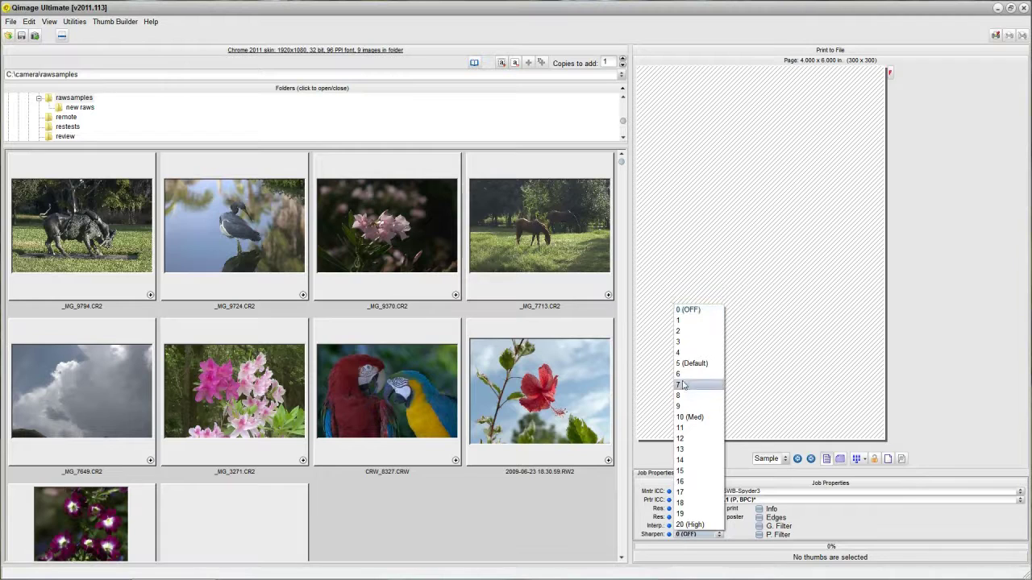
pyautogui.click(683, 366)
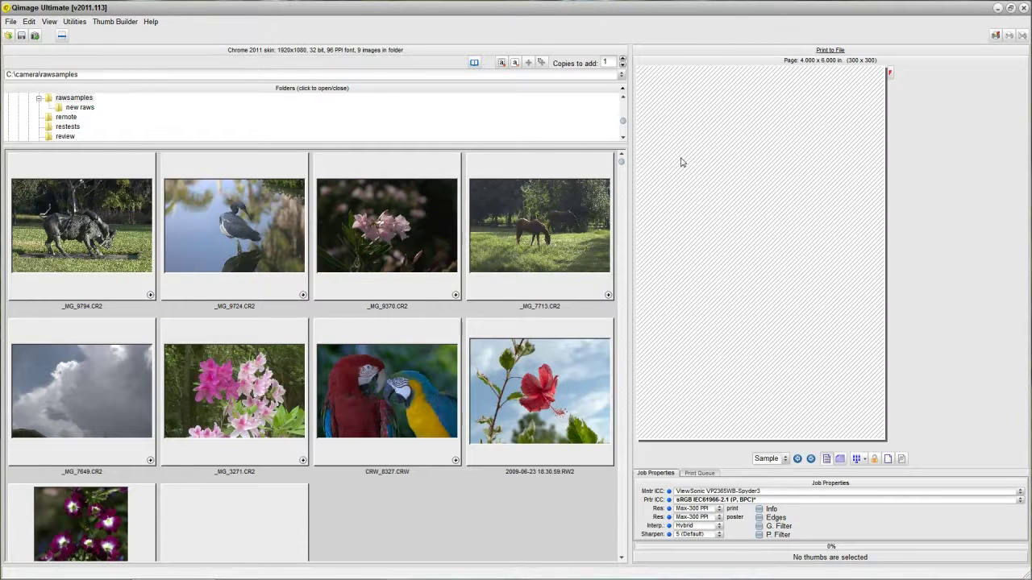
pyautogui.moveTo(681, 162)
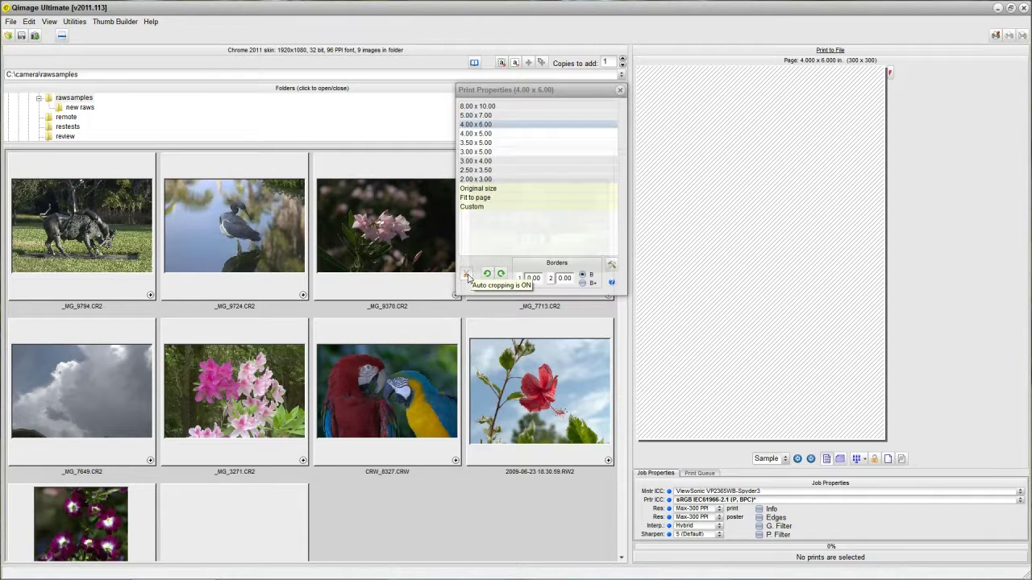
pyautogui.click(620, 90)
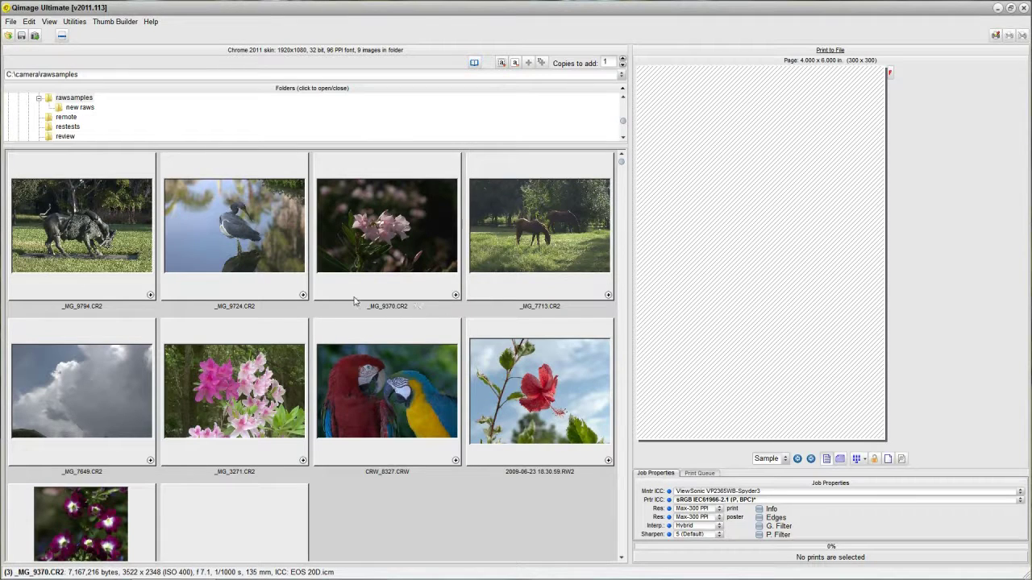
# - Add the statue, heron, pink flower and horses photos to the print job
pyautogui.click(151, 297)
pyautogui.click(302, 296)
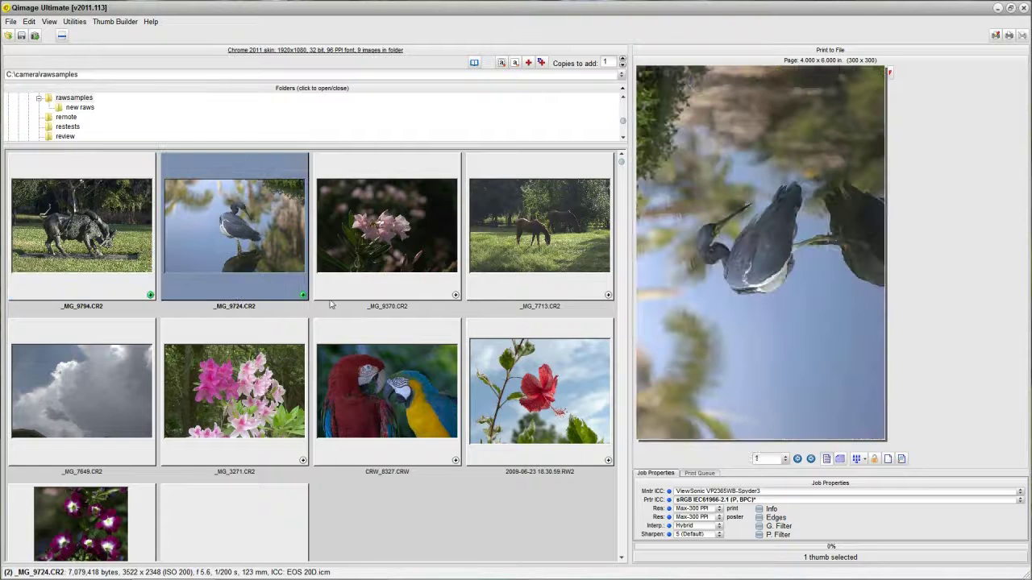
pyautogui.click(456, 296)
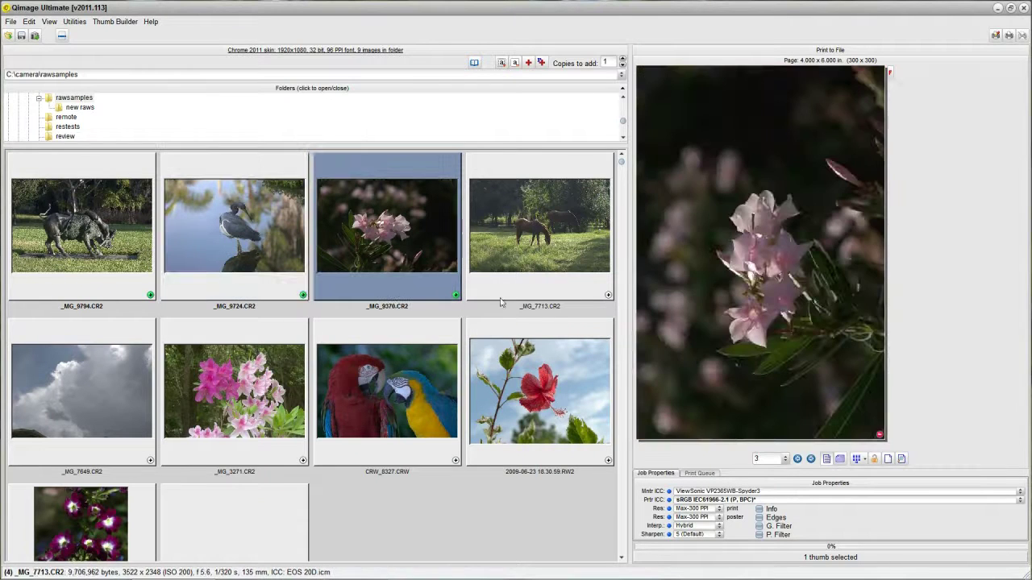
pyautogui.click(608, 296)
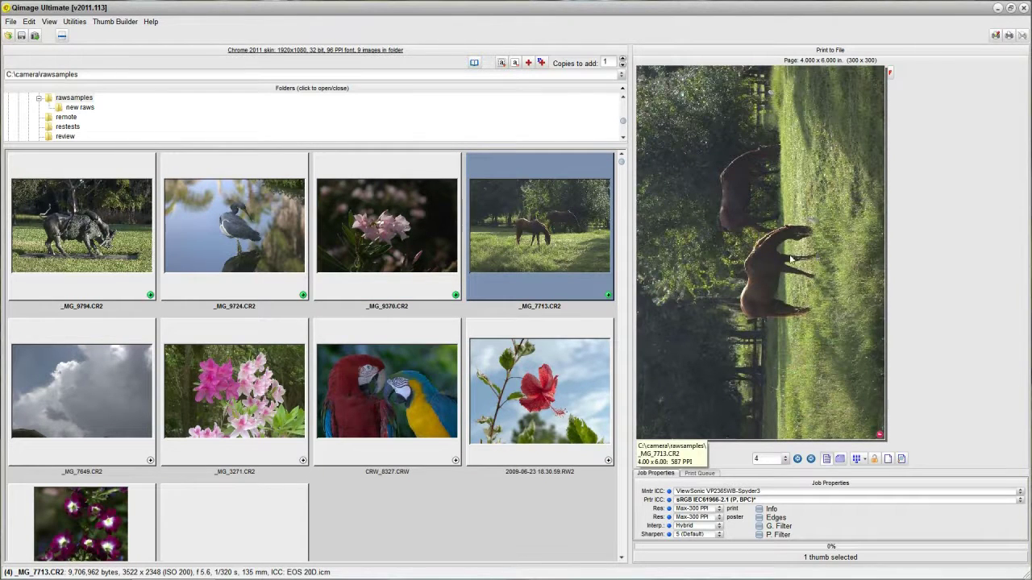
# - Go back to page 1, then step forward through all four print pages
pyautogui.click(798, 459)
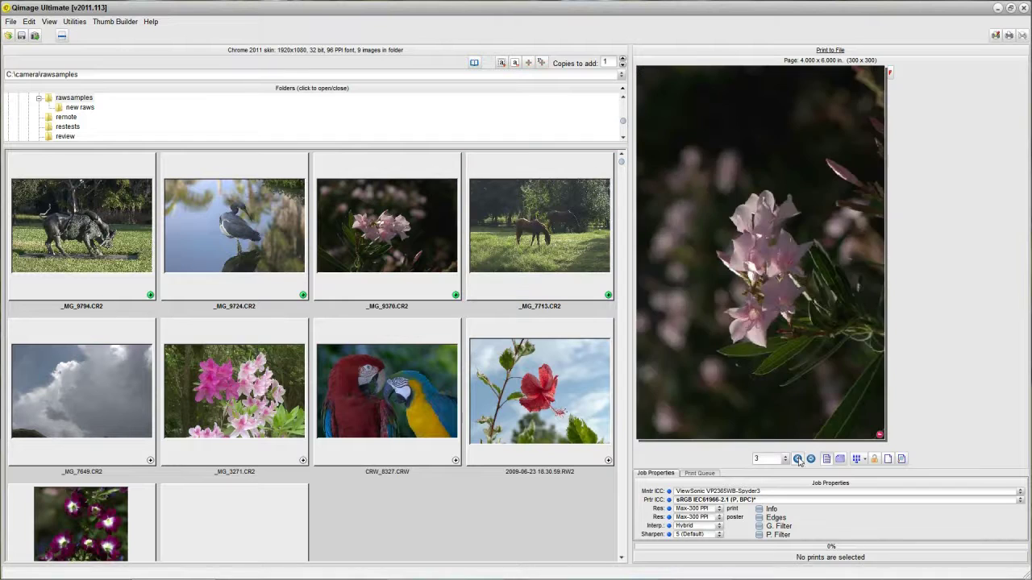
pyautogui.click(797, 459)
pyautogui.click(797, 458)
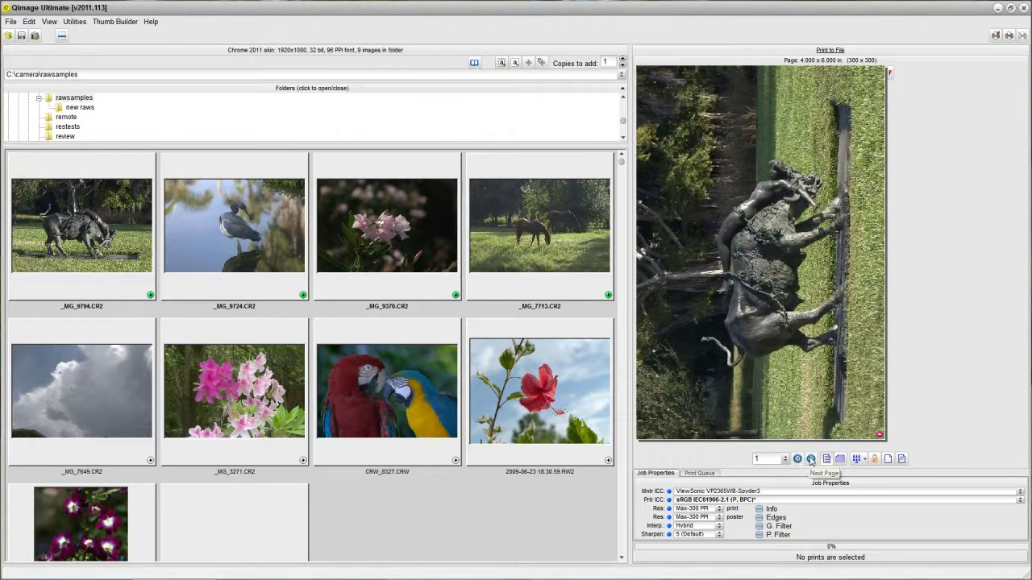
pyautogui.click(811, 459)
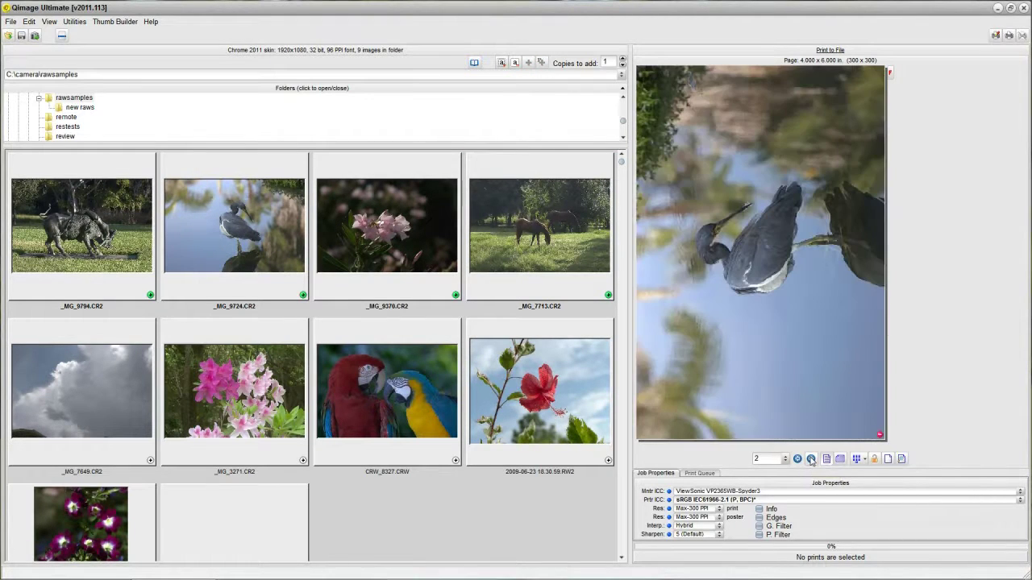
pyautogui.click(811, 459)
pyautogui.click(811, 459)
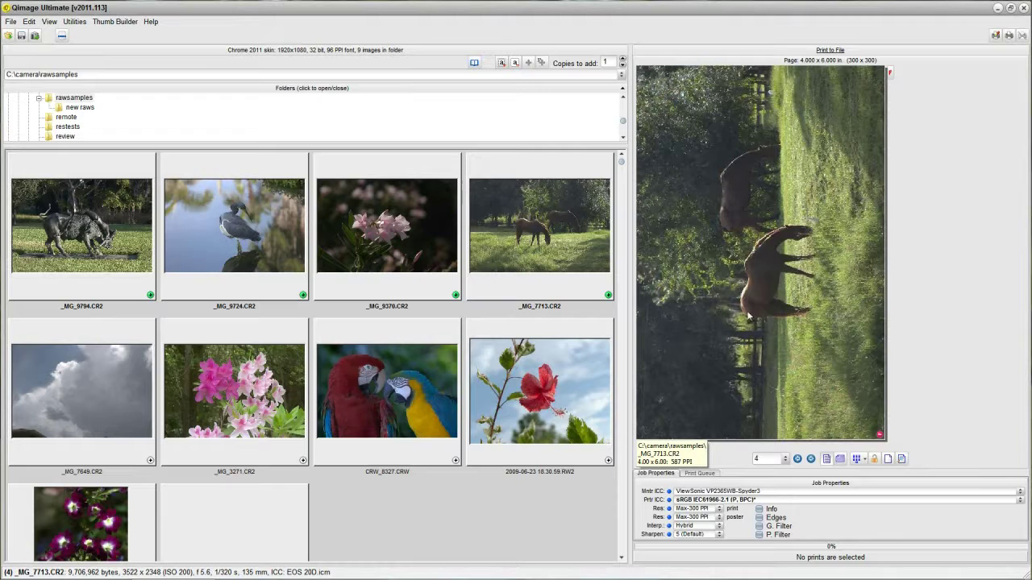
# - Rotate the print pages to landscape so they measure 6 × 4 inches
pyautogui.click(841, 460)
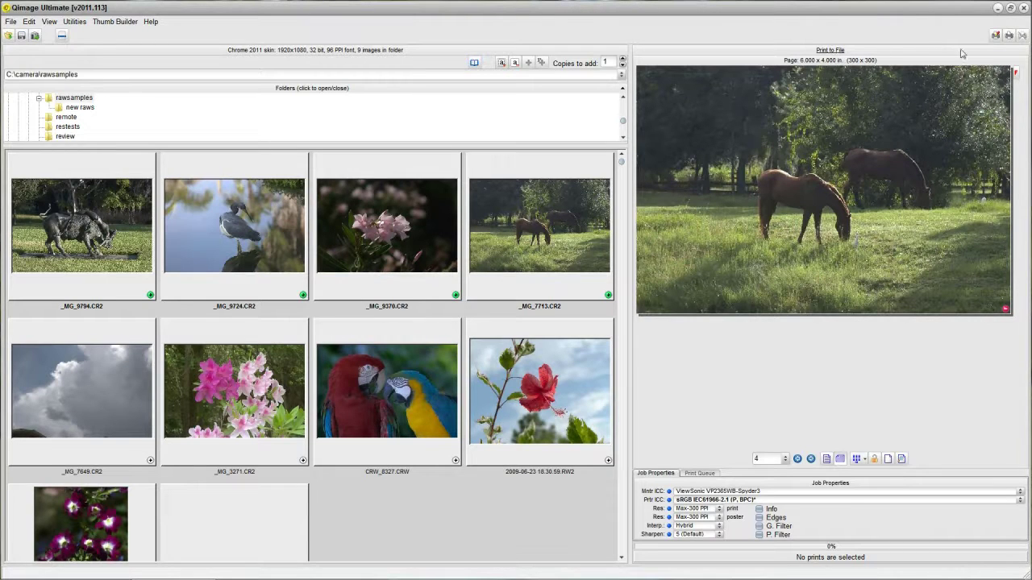
# - Print the pages to JPG files at quality 95 with automatic file naming
pyautogui.click(1008, 37)
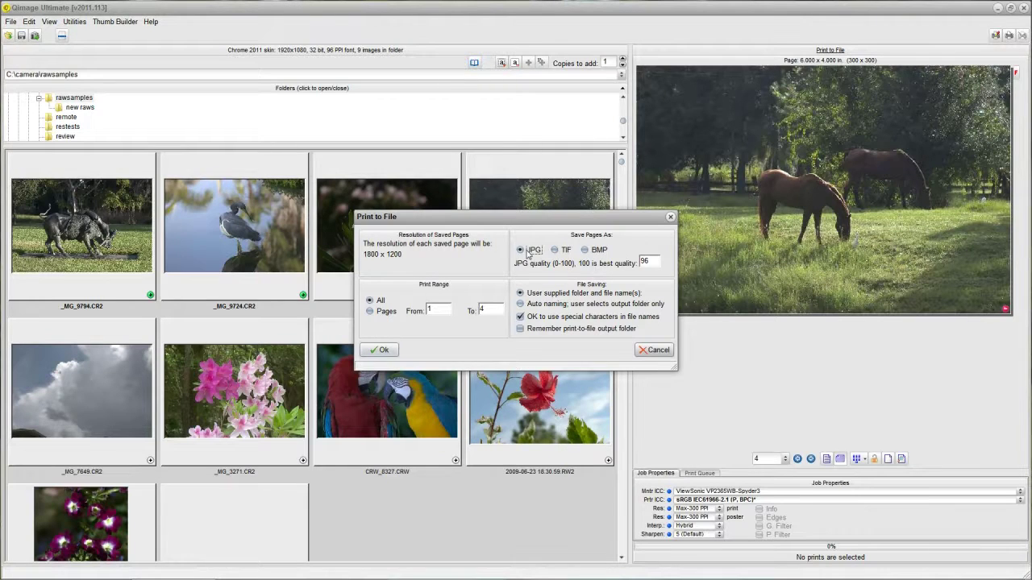
pyautogui.doubleClick(656, 260)
pyautogui.write('95')
pyautogui.click(521, 306)
pyautogui.click(382, 351)
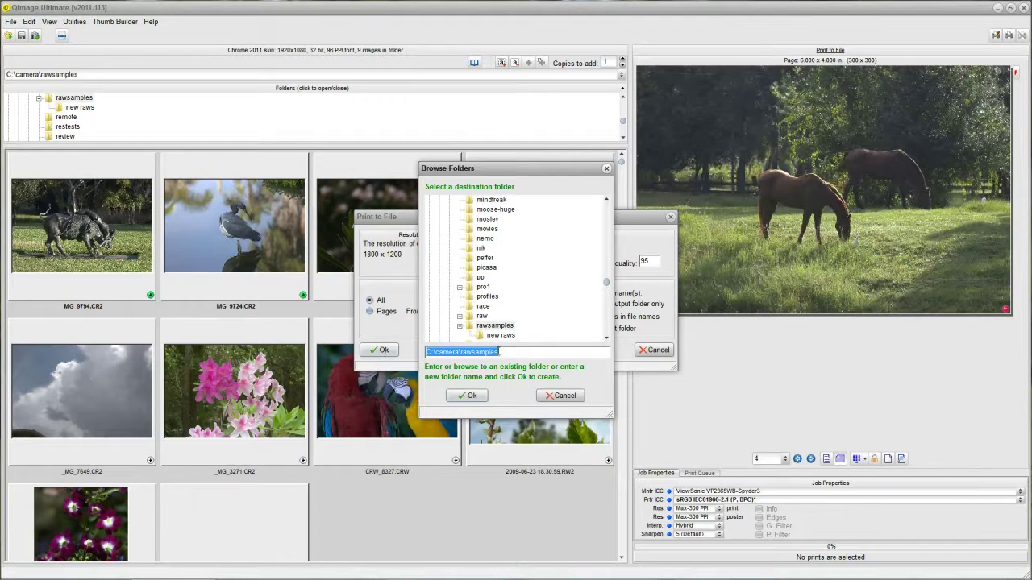
# - Replace the destination folder path with c:\photos\MyPrints
pyautogui.click(505, 351)
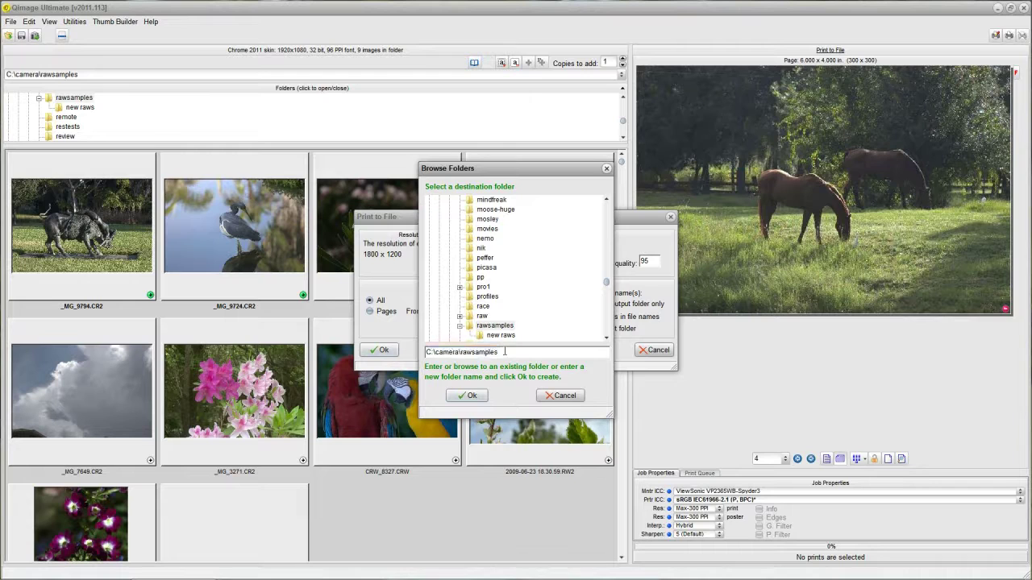
pyautogui.moveTo(505, 351); pyautogui.dragTo(425, 353)
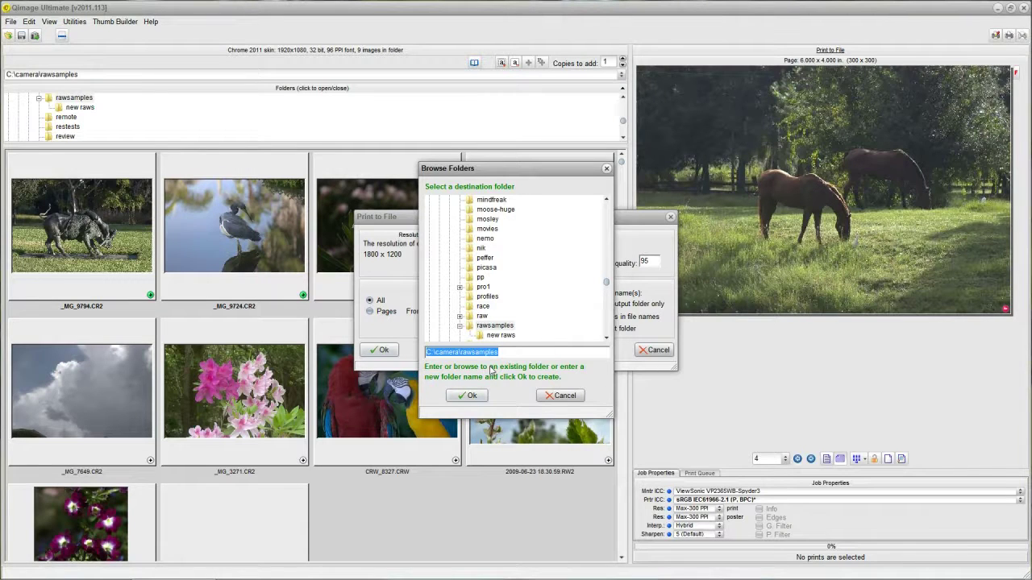
pyautogui.write('c:\\')
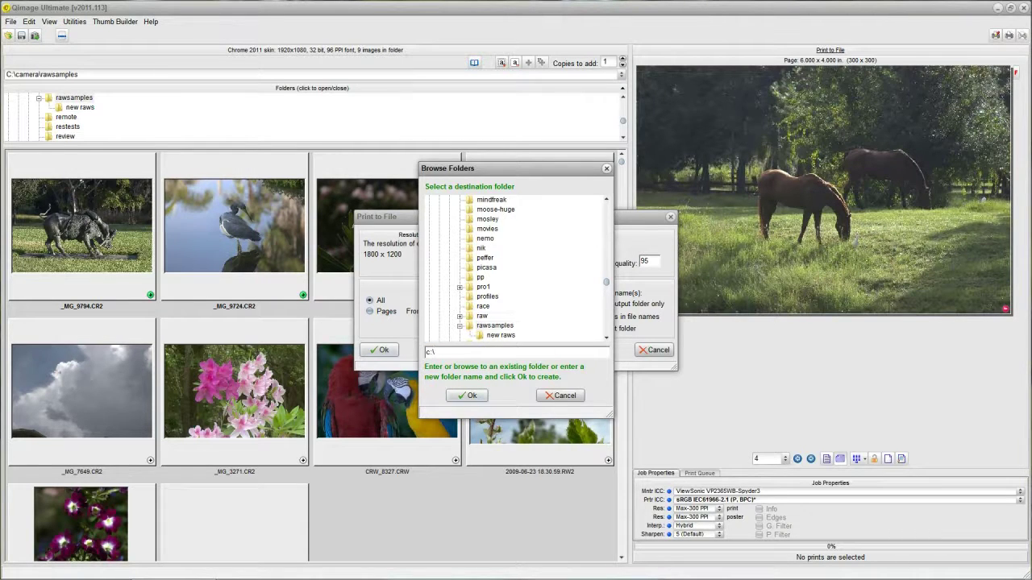
pyautogui.write('photo')
pyautogui.write('s')
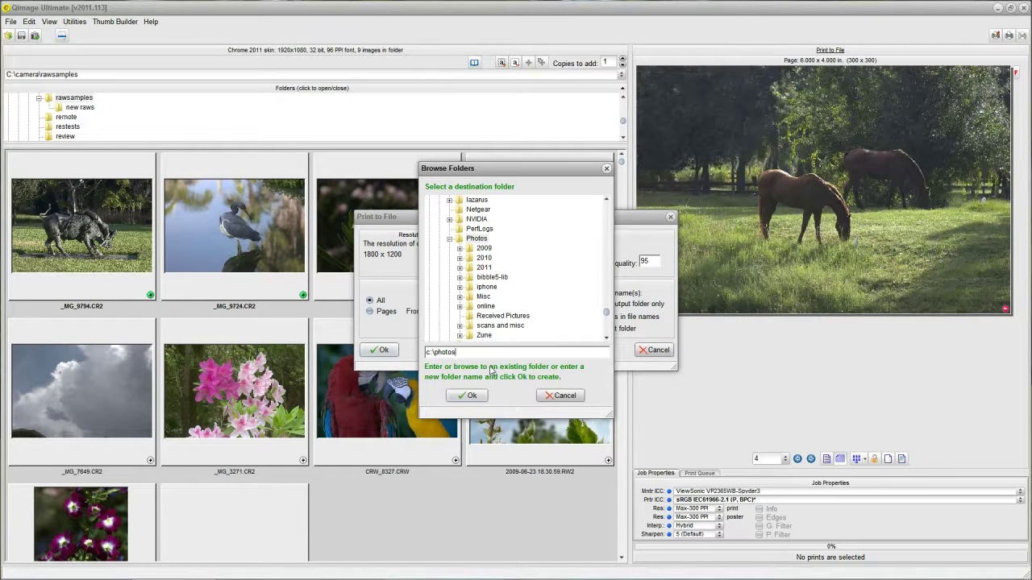
pyautogui.write('\\MyPrints')
# - Accept the c:\photos\MyPrints destination and confirm creating the new folder
pyautogui.click(474, 395)
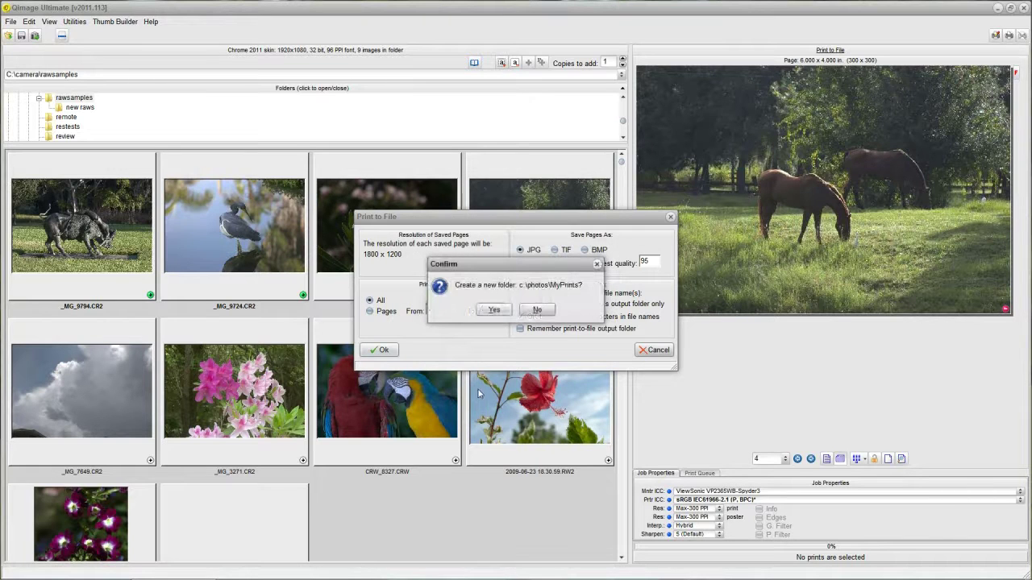
pyautogui.click(495, 309)
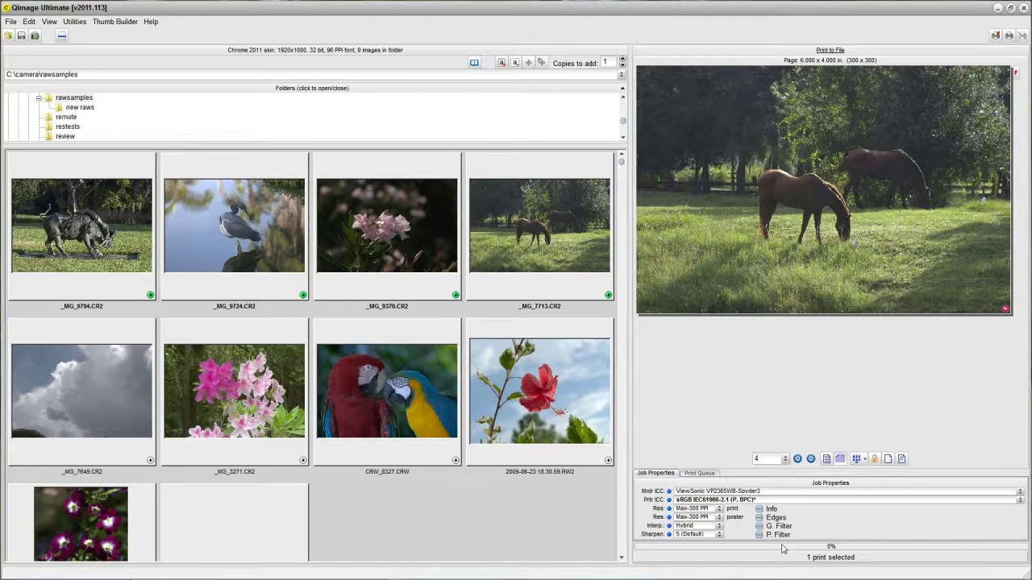
pyautogui.click(85, 73)
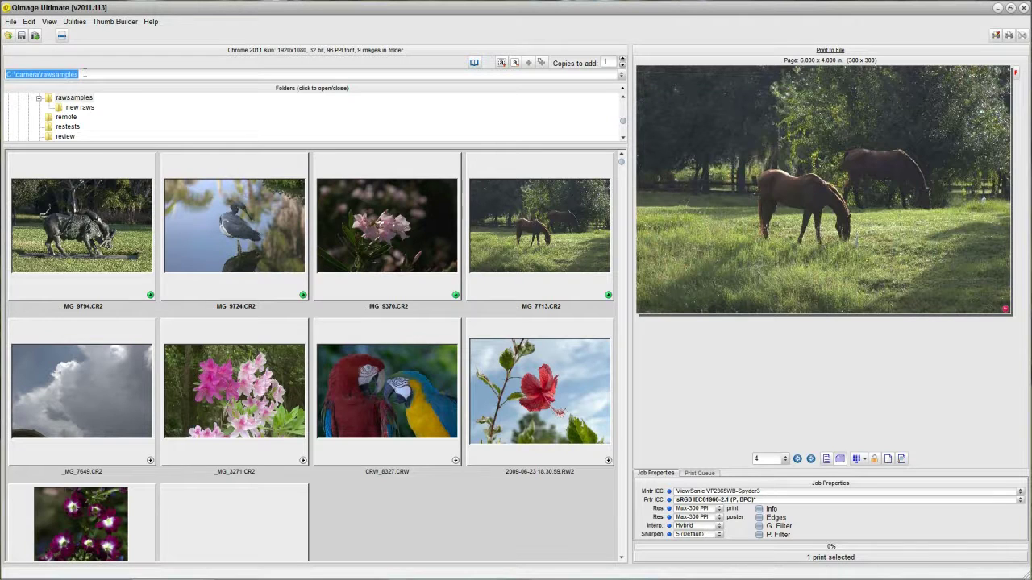
# - Enter C:\Photos\myprints\ as the folder path to browse the printed JPEGs
pyautogui.write('C:\\Photo')
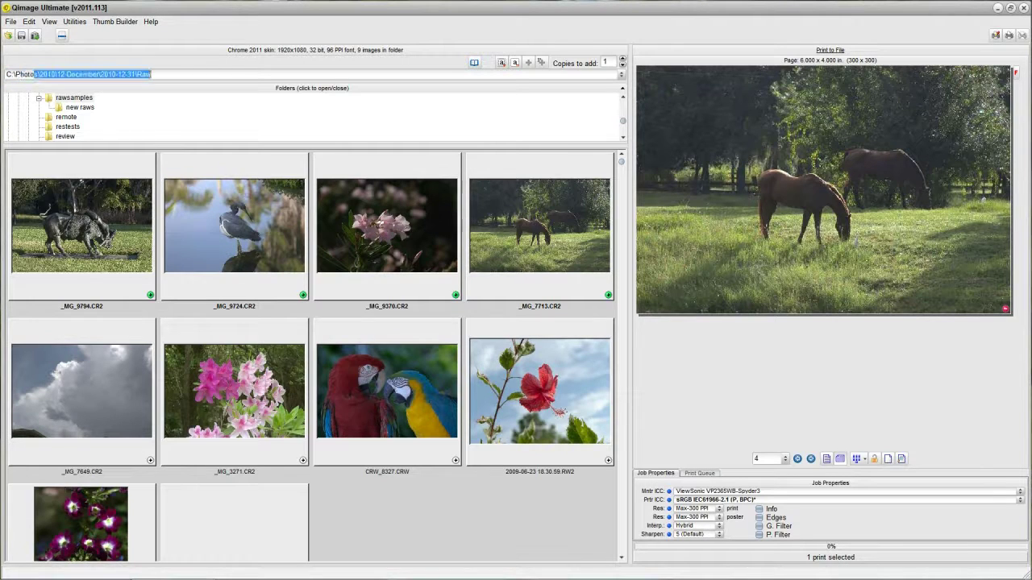
pyautogui.write('s\\')
pyautogui.write('myp')
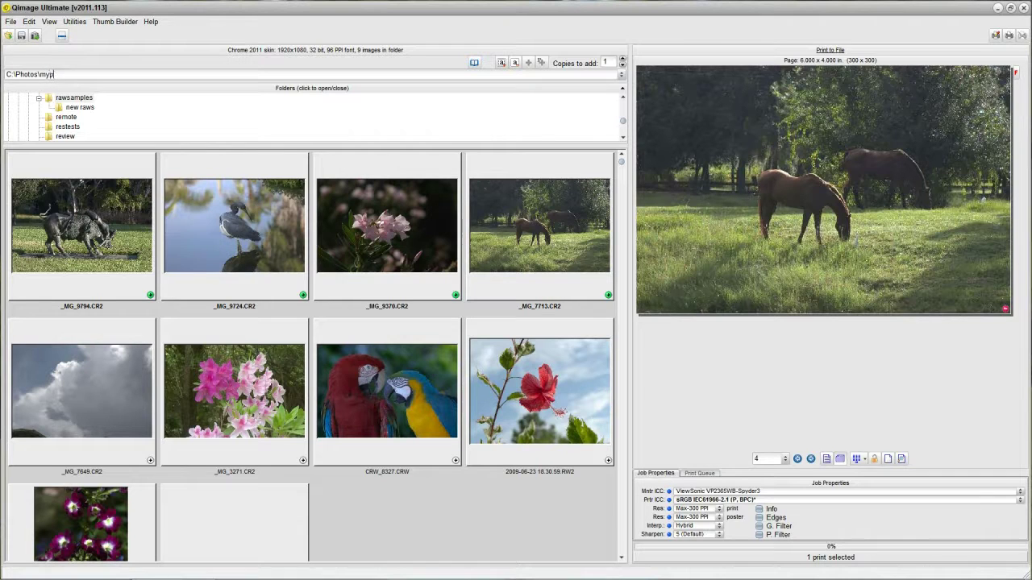
pyautogui.write('rints\\')
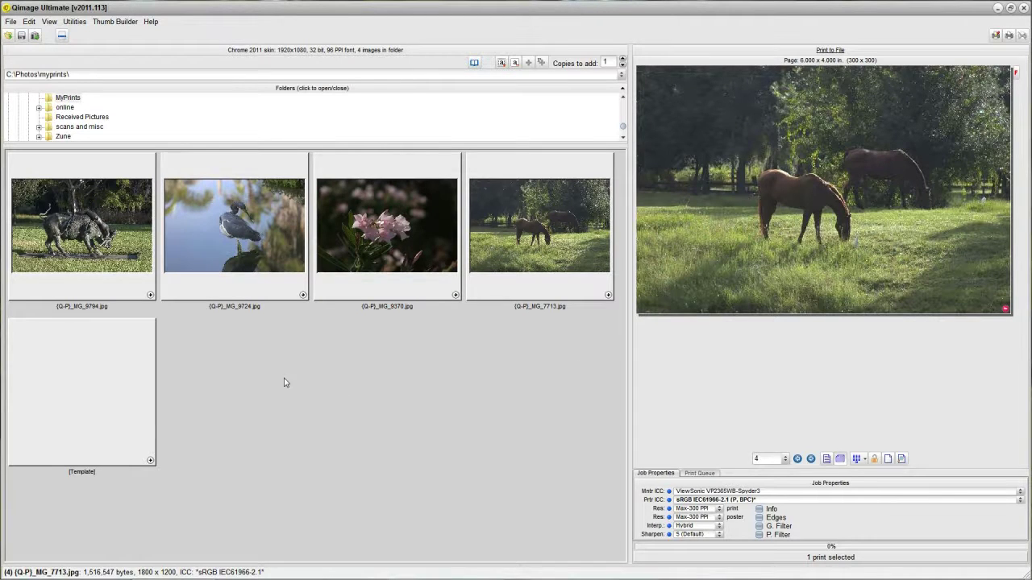
# - Save a printer setup file named MyPrints-4x6
pyautogui.click(21, 36)
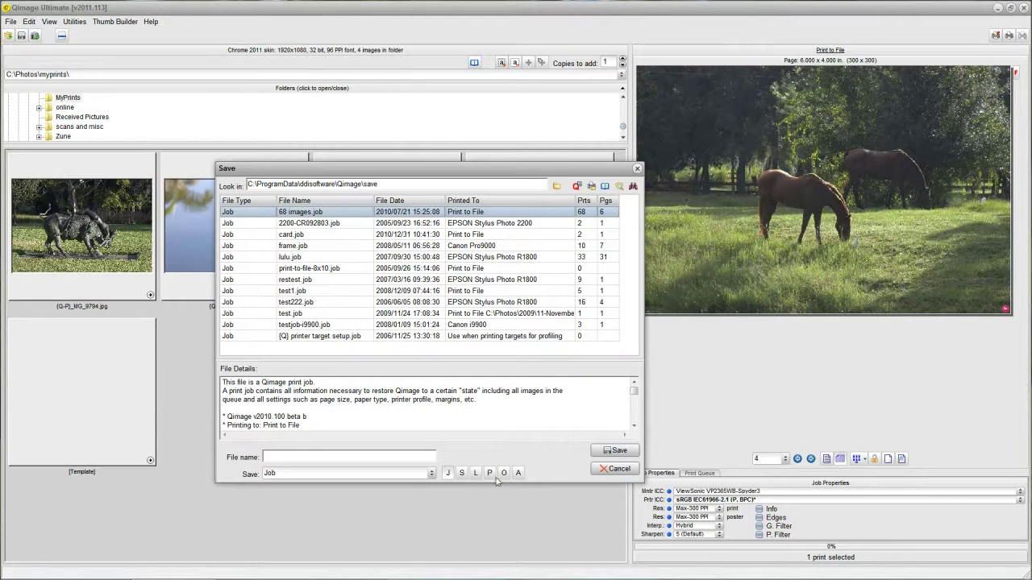
pyautogui.click(490, 474)
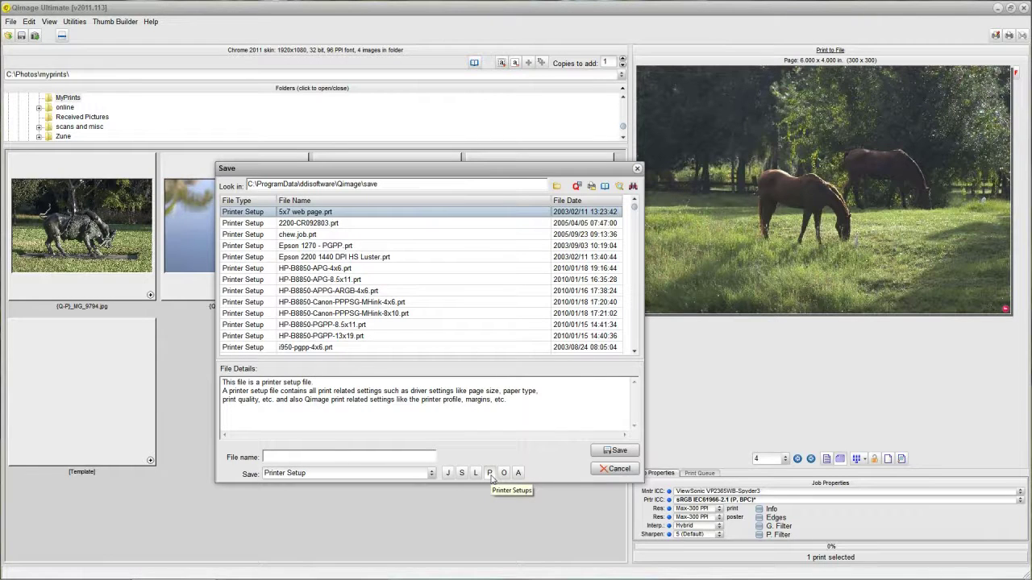
pyautogui.click(407, 455)
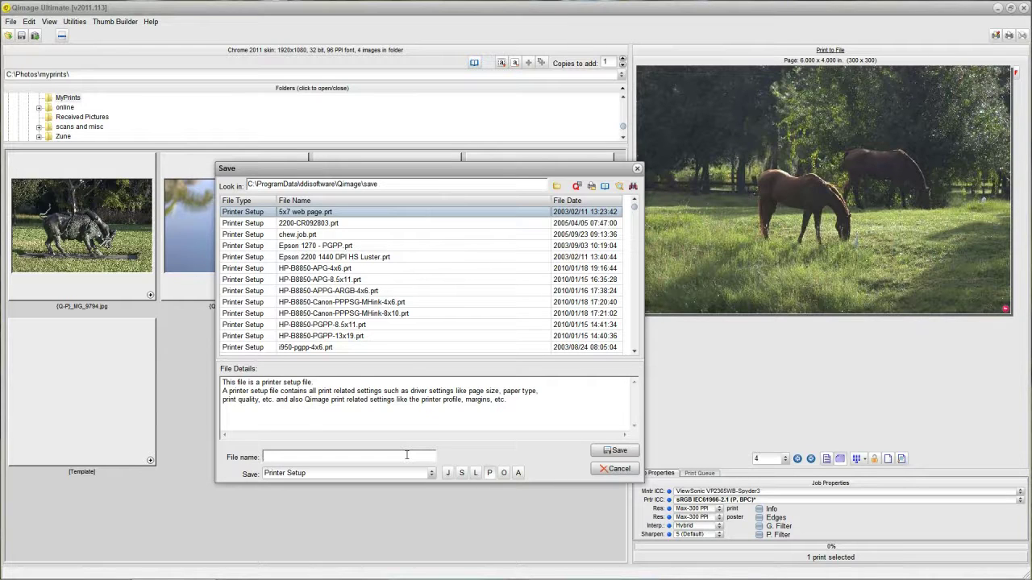
pyautogui.write('MyPrints-4x6')
pyautogui.click(607, 453)
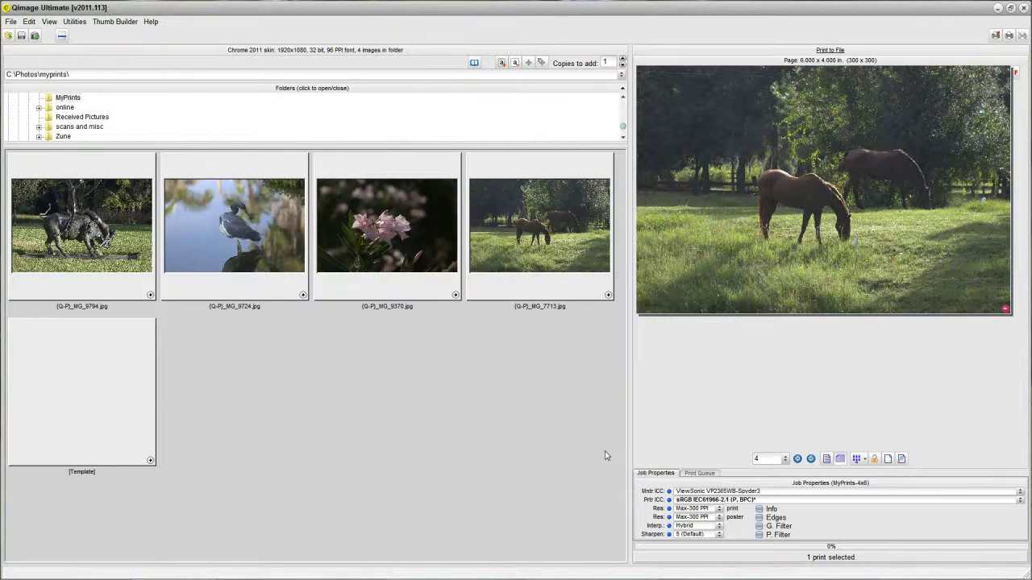
# - Load the saved MyPrints-4x6.prt printer setup from the printer setups list
pyautogui.click(9, 36)
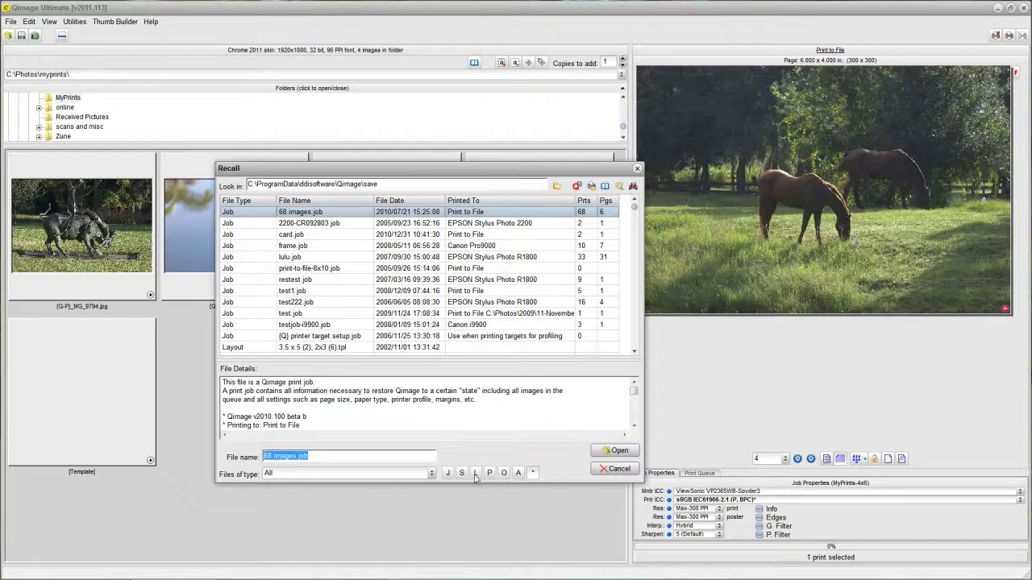
pyautogui.click(488, 474)
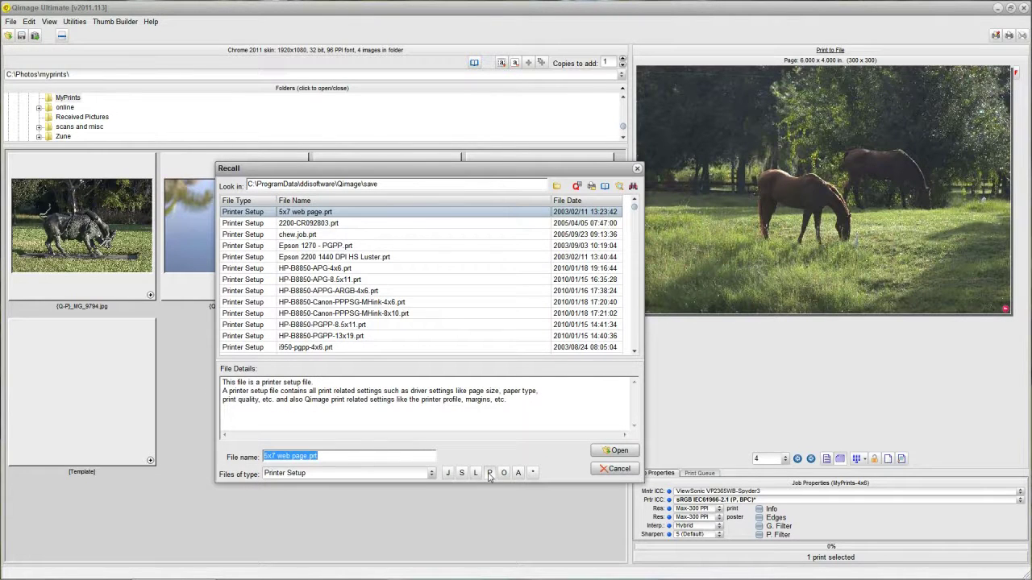
pyautogui.moveTo(635, 210); pyautogui.dragTo(641, 244)
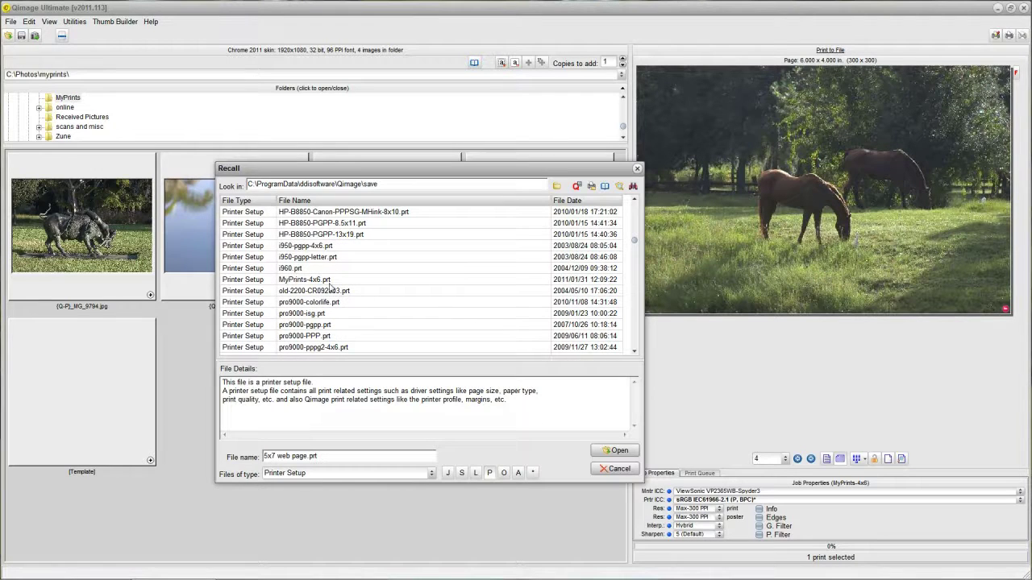
pyautogui.click(302, 281)
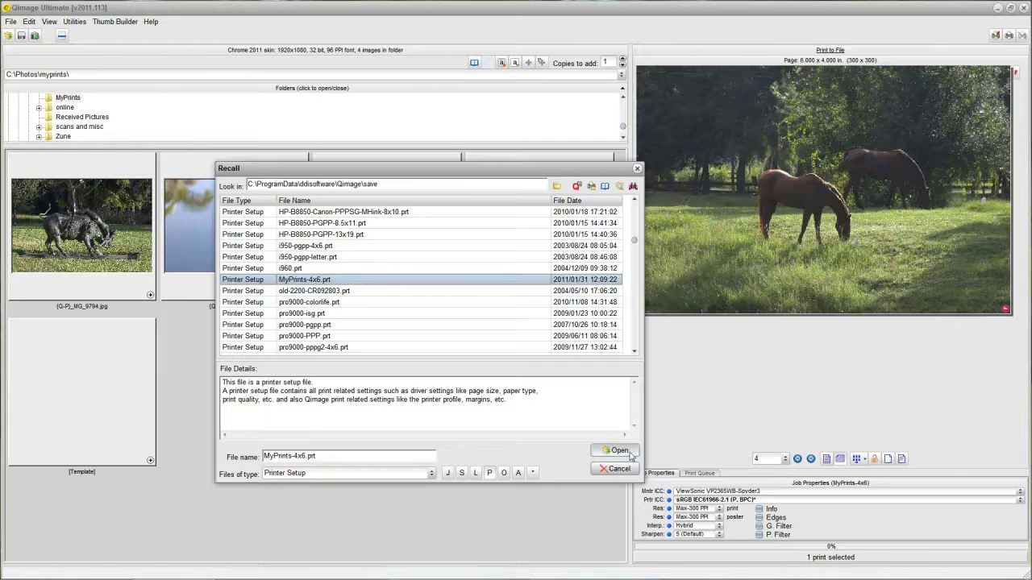
pyautogui.click(616, 451)
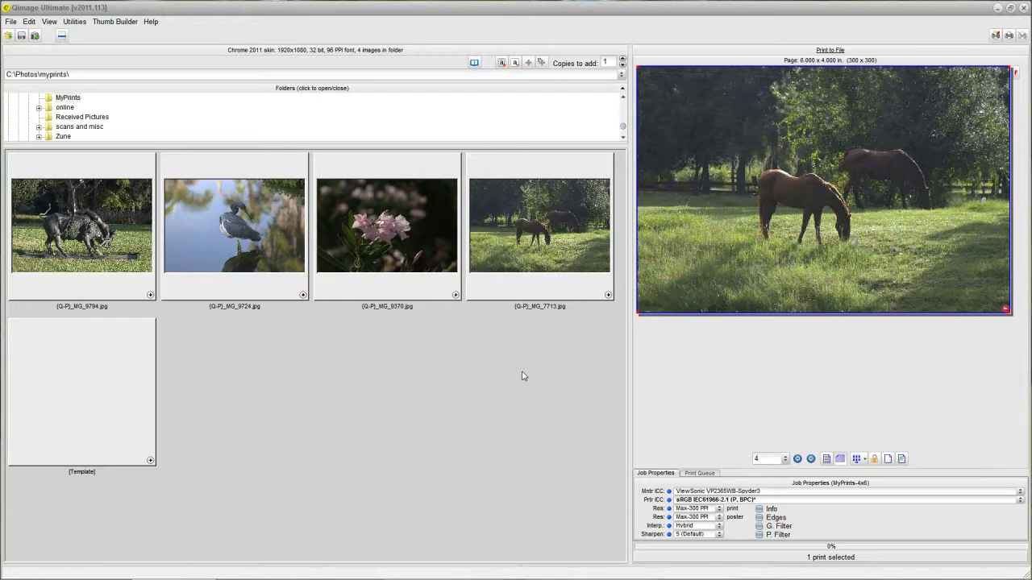
pyautogui.rightClick(771, 224)
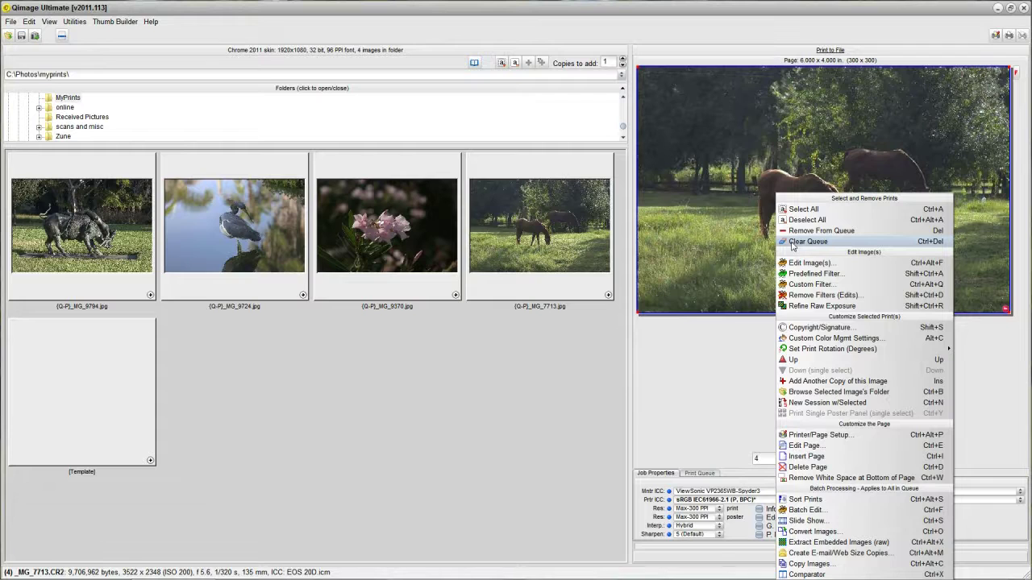
# - Clear the print queue and recall the MyPrints-4x6.prt printer setup
pyautogui.click(793, 242)
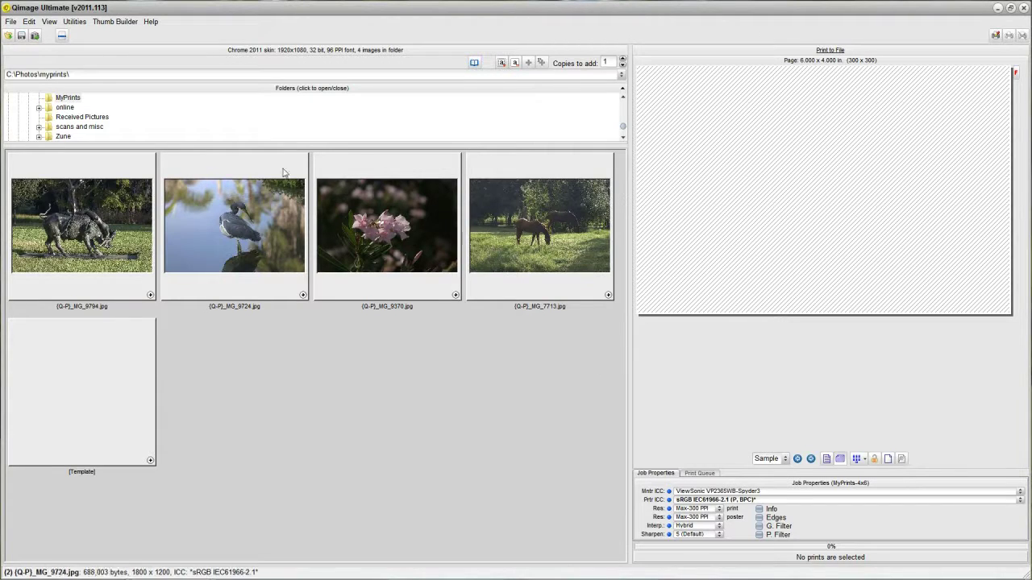
pyautogui.click(8, 36)
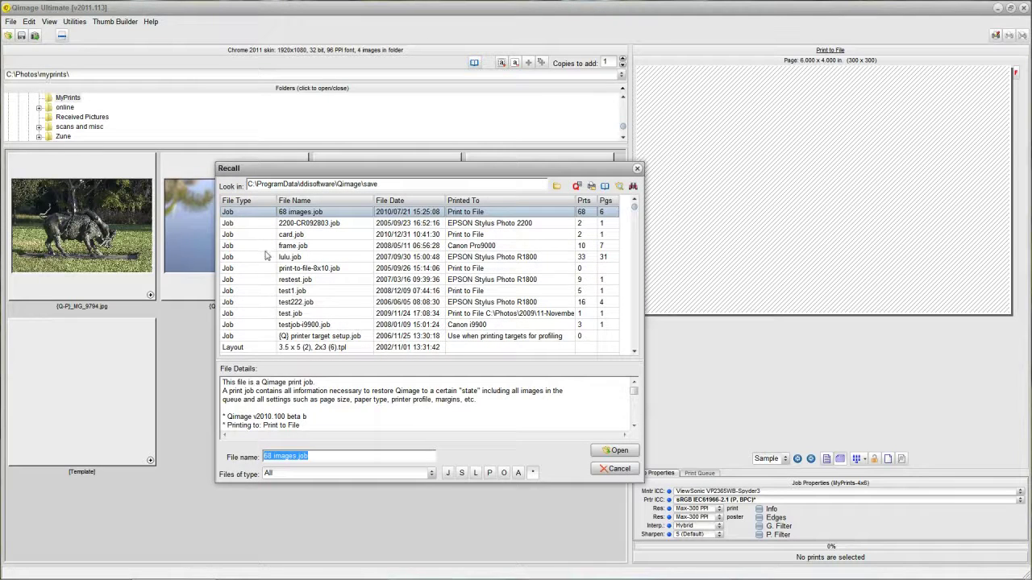
pyautogui.click(490, 473)
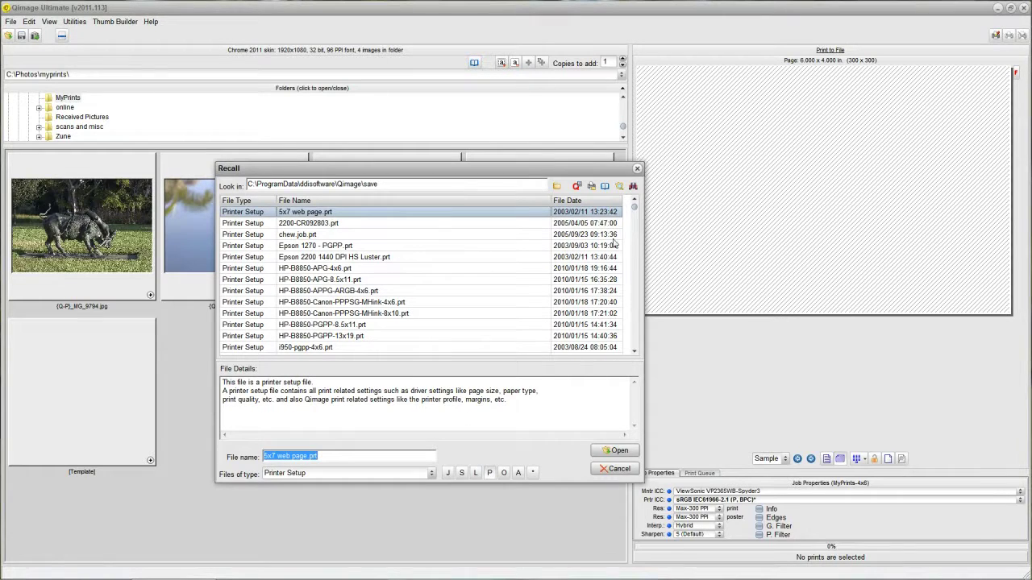
pyautogui.moveTo(634, 210); pyautogui.dragTo(640, 250)
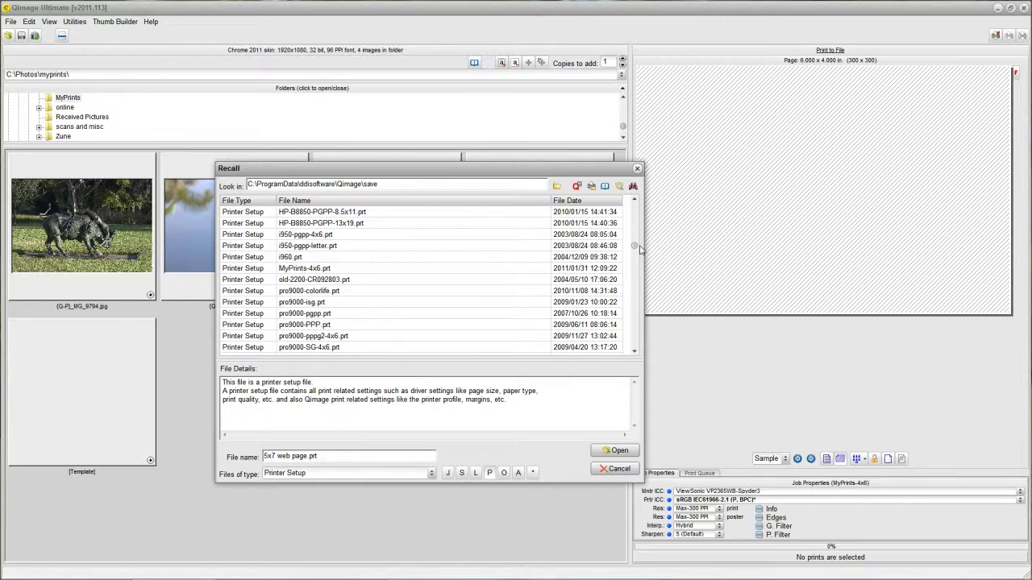
pyautogui.click(300, 271)
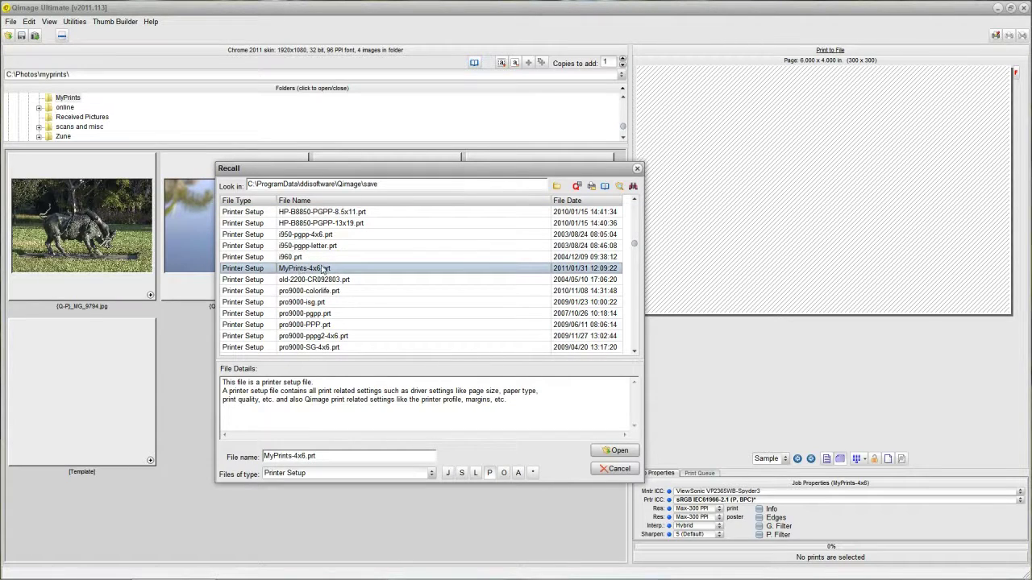
pyautogui.click(609, 451)
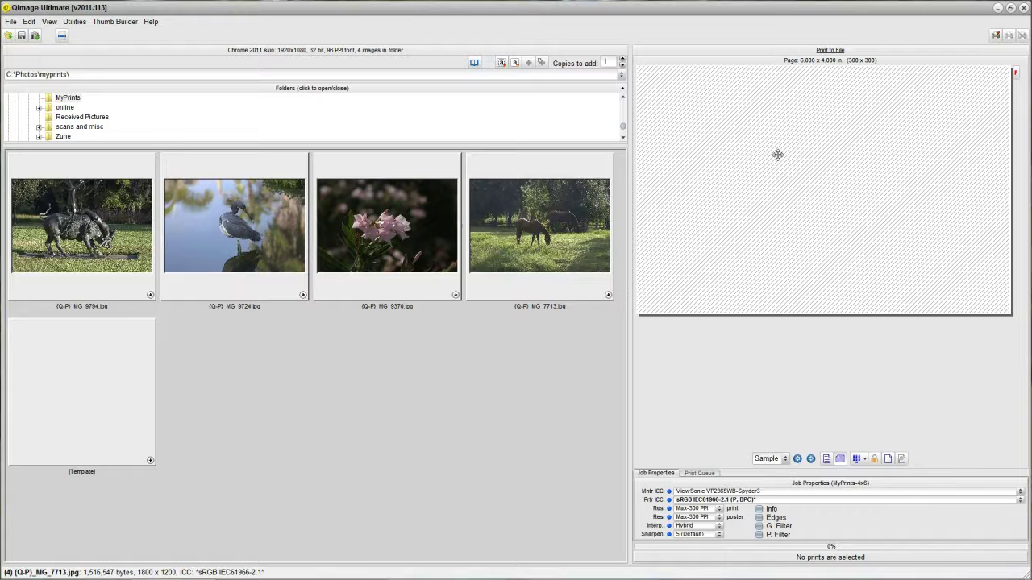
# - Make the Print to File page 5 x 7 in. at 300 PPI with a 5.00 x 7.00 print size
pyautogui.click(995, 38)
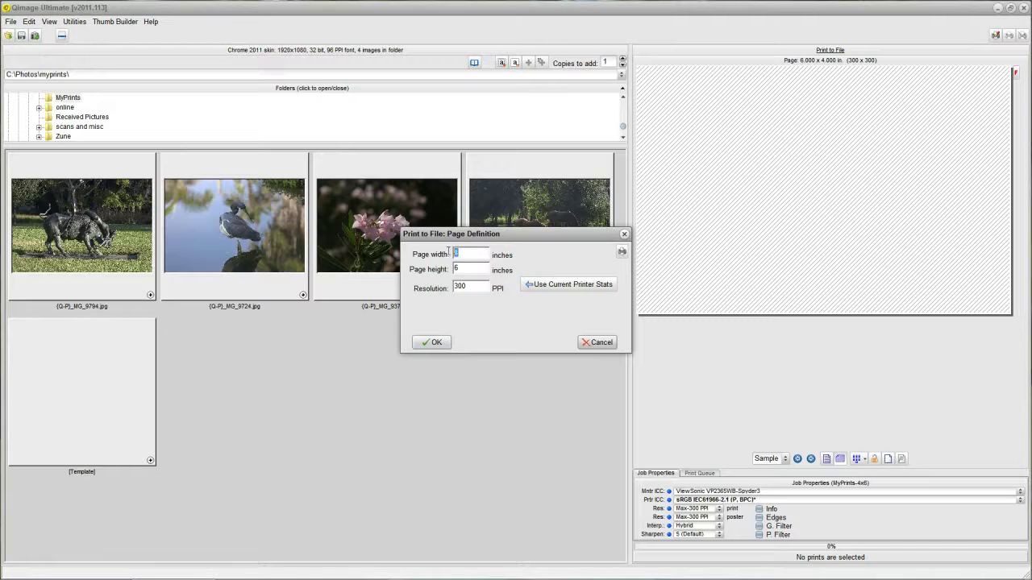
pyautogui.write('5')
pyautogui.doubleClick(454, 268)
pyautogui.write('7')
pyautogui.click(474, 285)
pyautogui.click(436, 343)
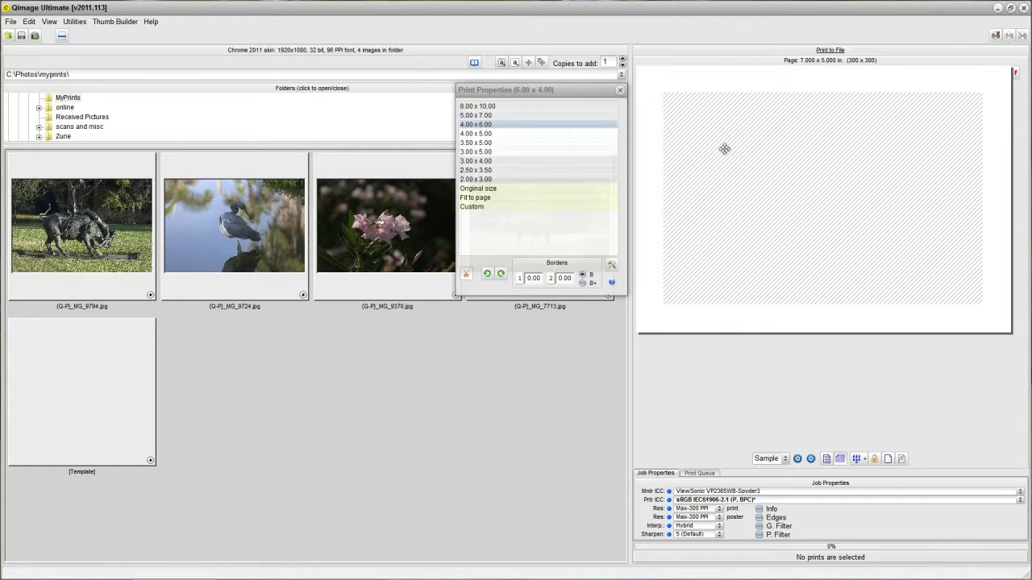
pyautogui.click(476, 116)
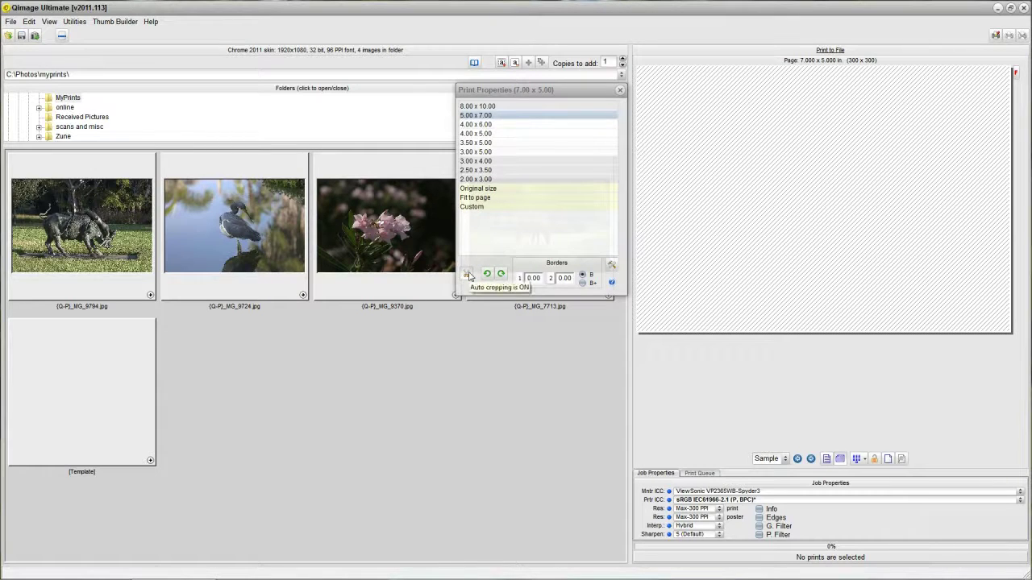
pyautogui.click(620, 89)
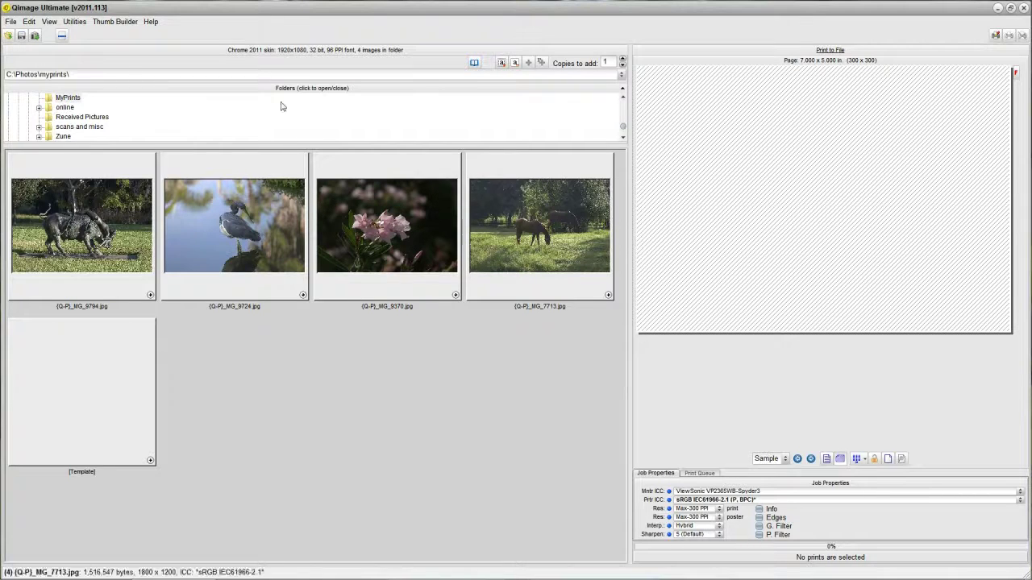
# - Save the printer setup as MyPrints-5x7.prt, starting from the MyPrints-4x6.prt file name
pyautogui.click(21, 36)
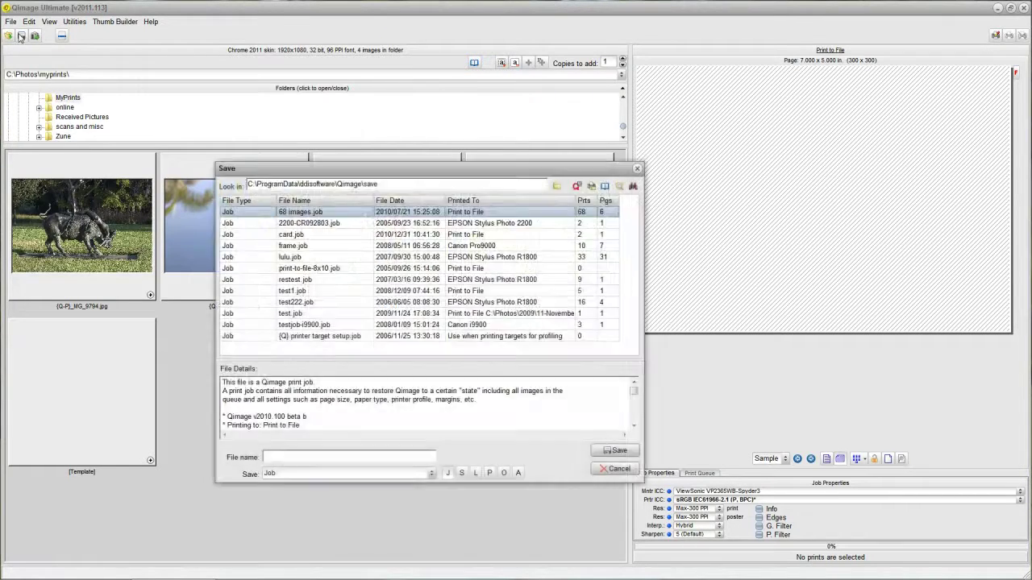
pyautogui.click(489, 473)
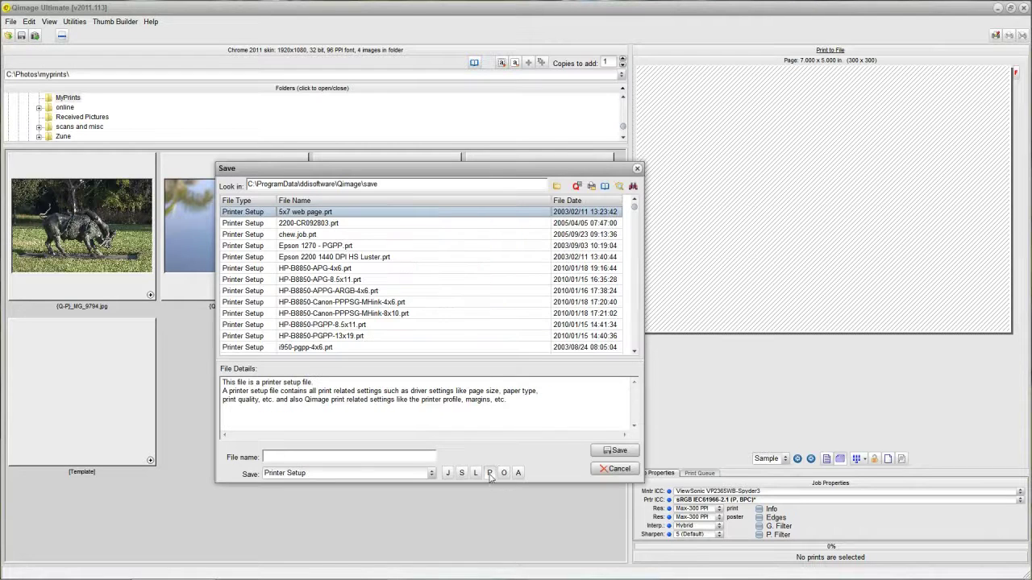
pyautogui.moveTo(635, 210); pyautogui.dragTo(637, 258)
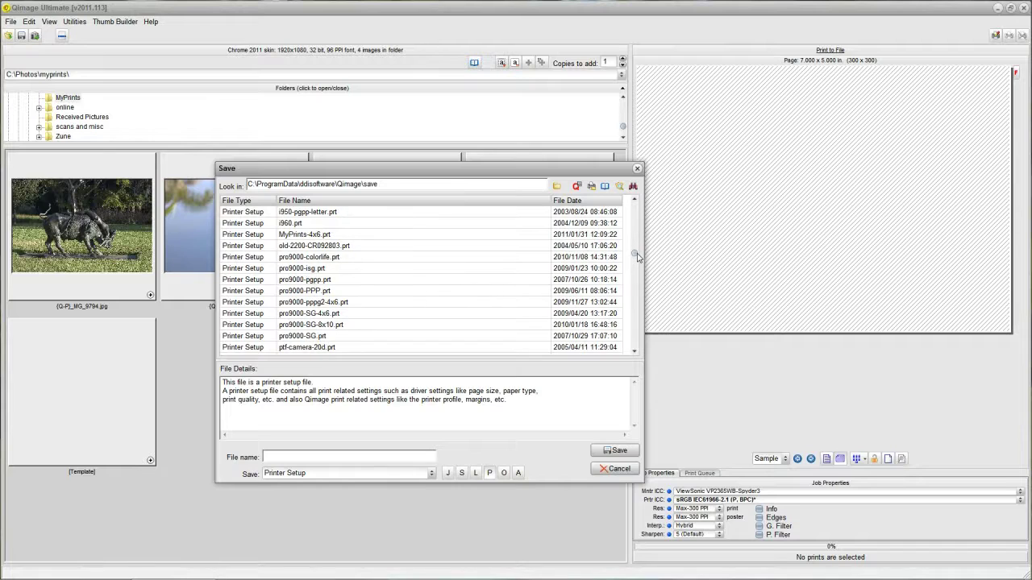
pyautogui.click(311, 235)
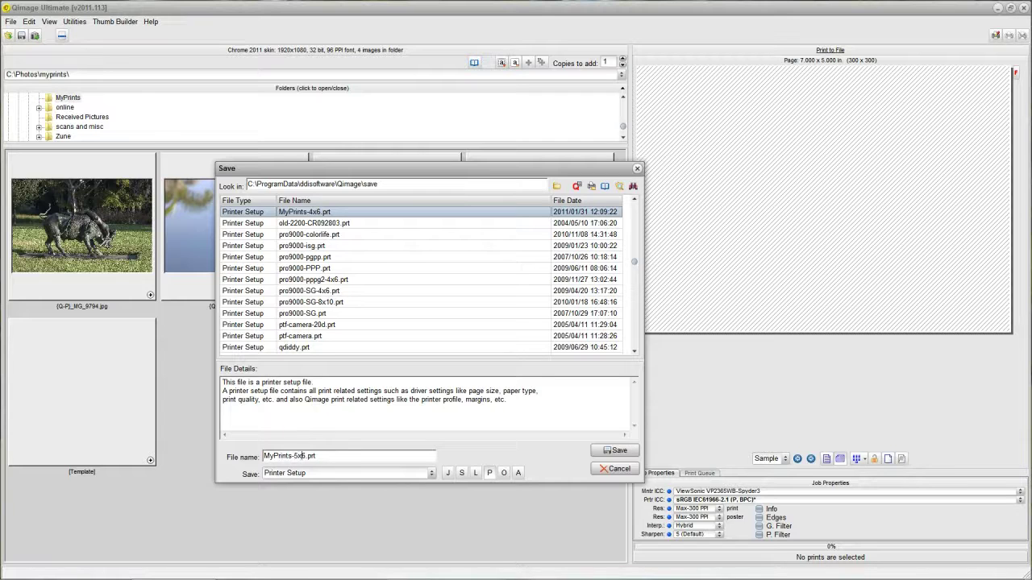
pyautogui.press('Delete')
pyautogui.write('7')
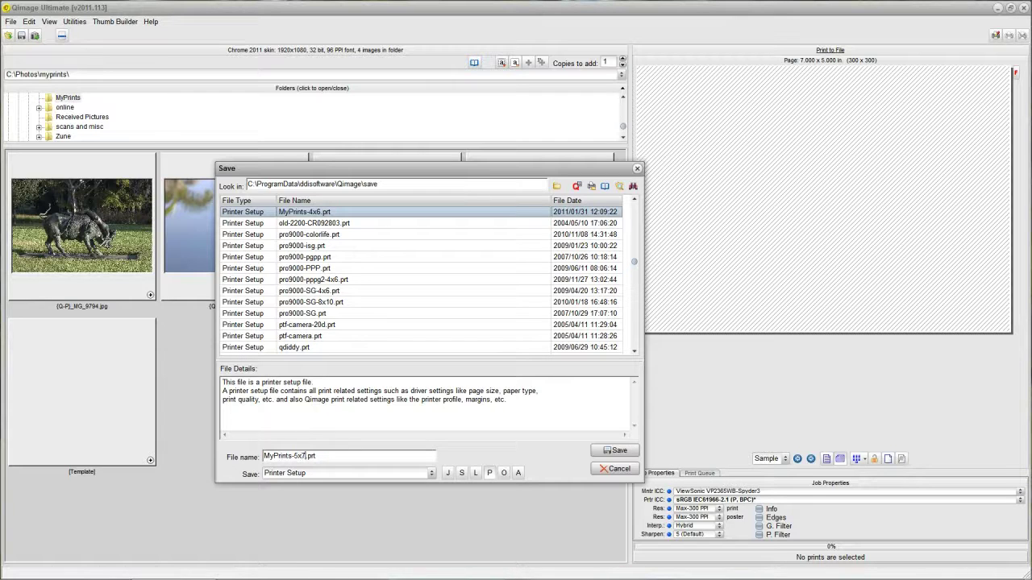
pyautogui.click(618, 452)
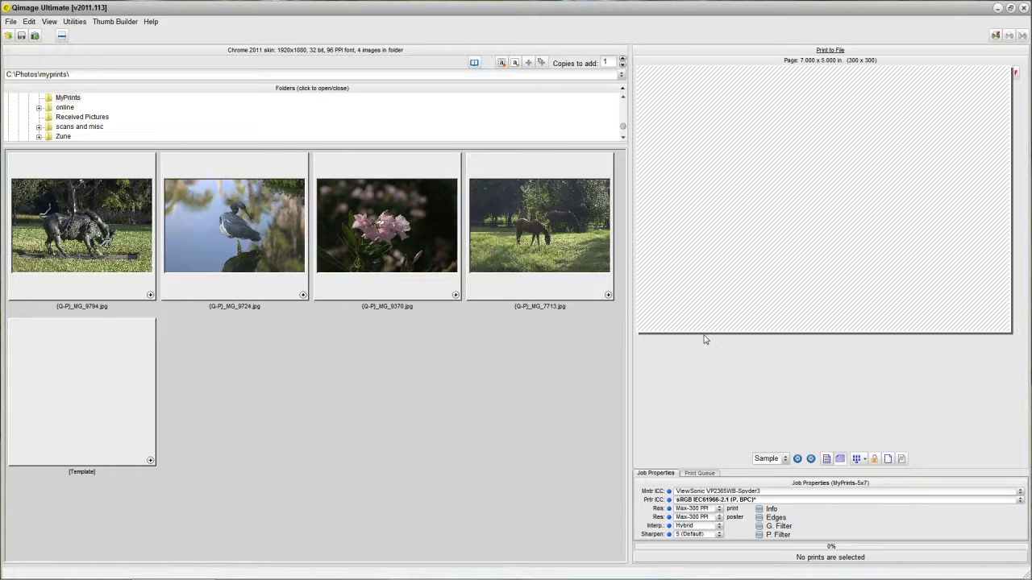
pyautogui.click(7, 36)
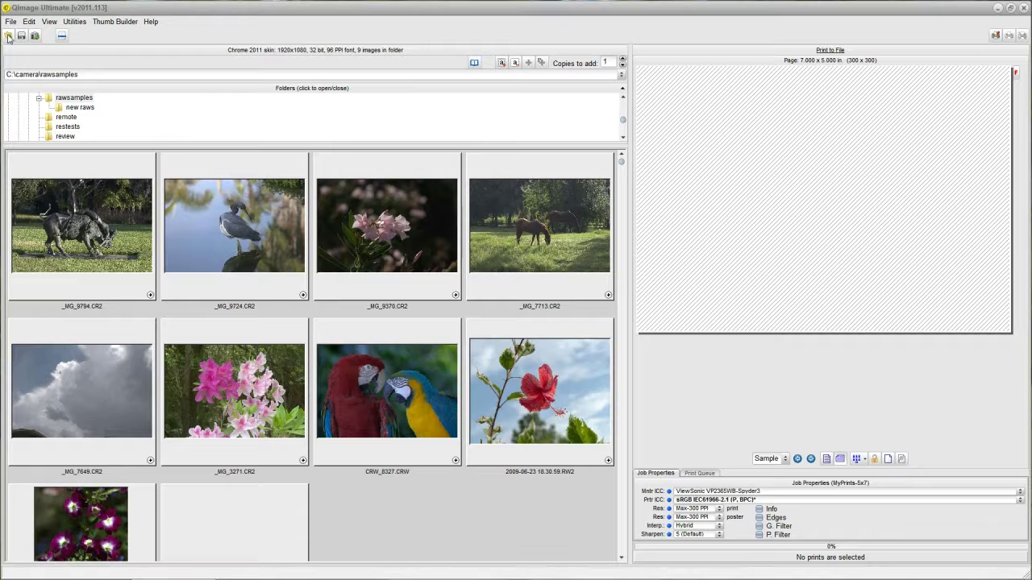
# - Recall the MyPrints-5x7.prt printer setup file from the saved printer setups
pyautogui.click(7, 37)
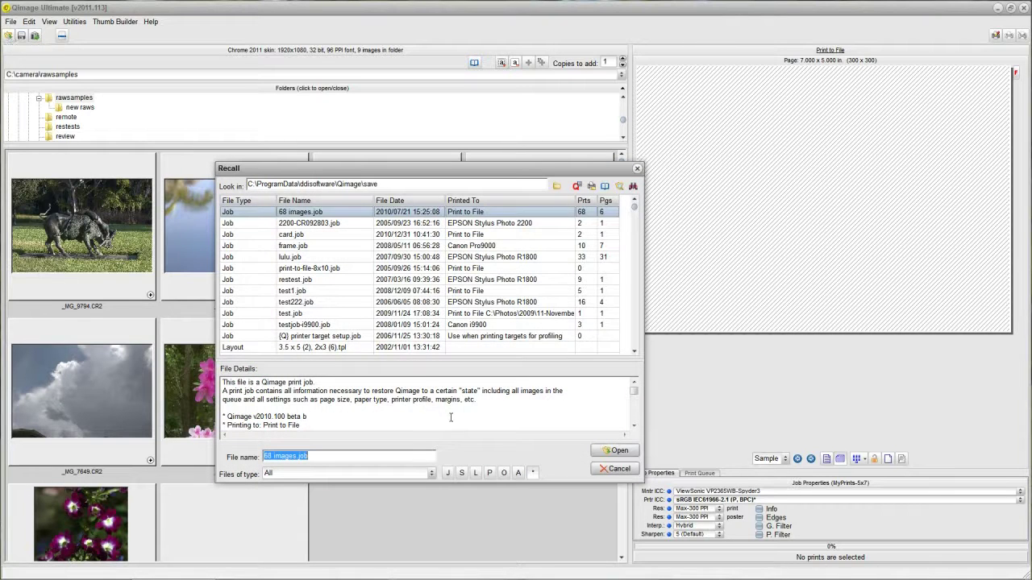
pyautogui.click(489, 473)
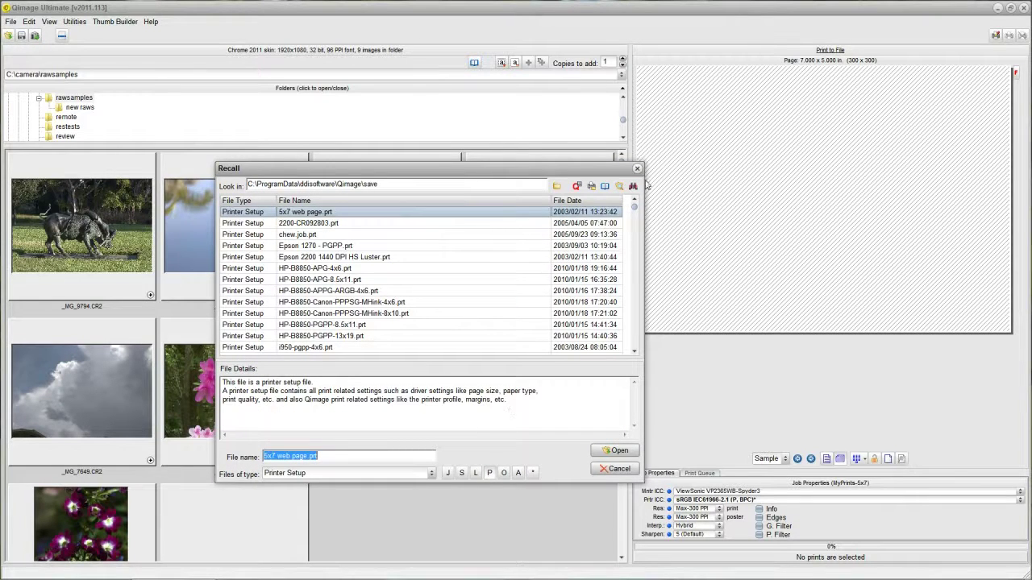
pyautogui.moveTo(635, 209); pyautogui.dragTo(637, 256)
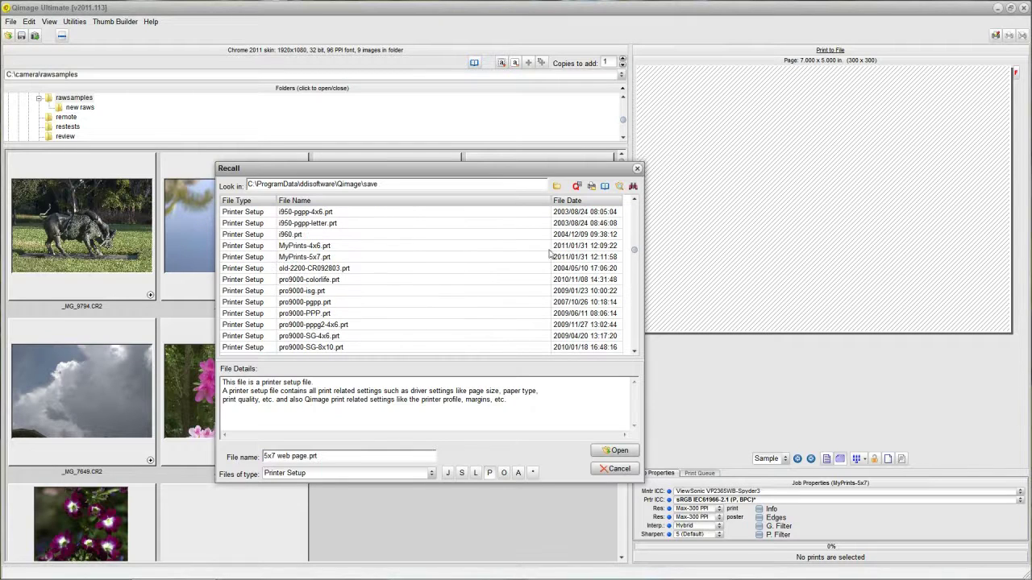
pyautogui.click(319, 258)
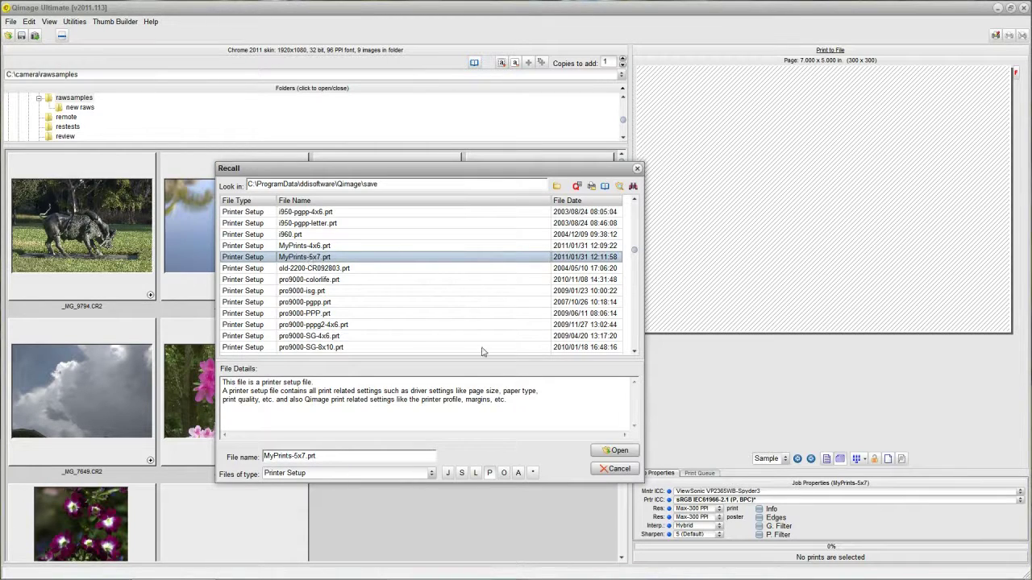
pyautogui.click(597, 453)
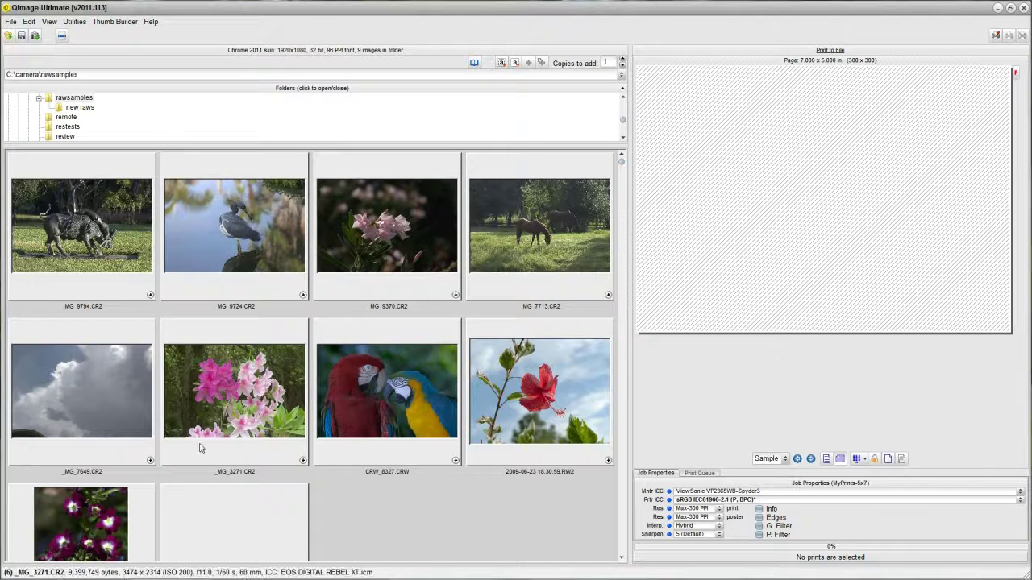
# - Queue the clouds, pink azalea, parrots and red hibiscus photos, then bring up Print to File
pyautogui.click(150, 461)
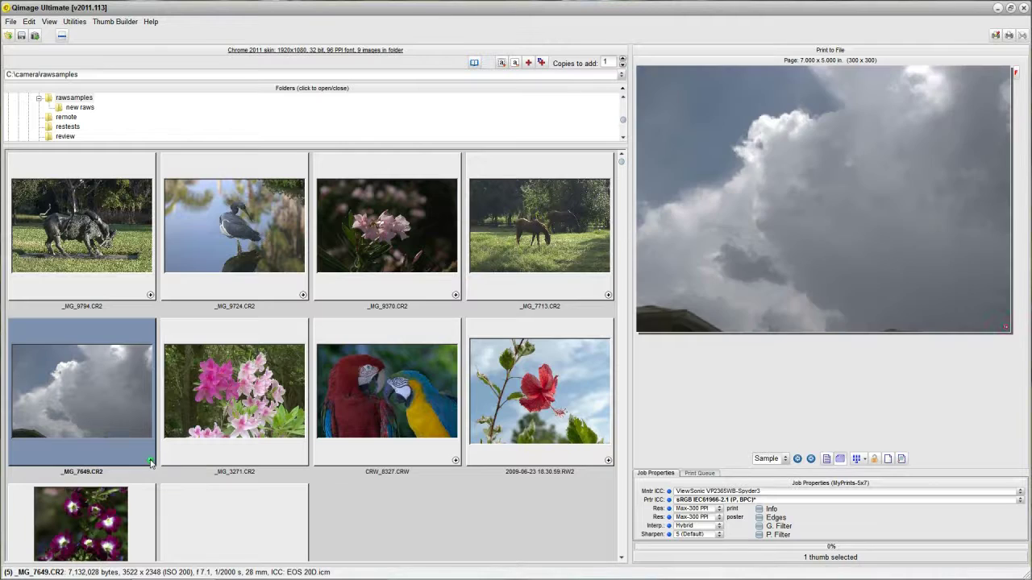
pyautogui.click(302, 461)
pyautogui.click(455, 461)
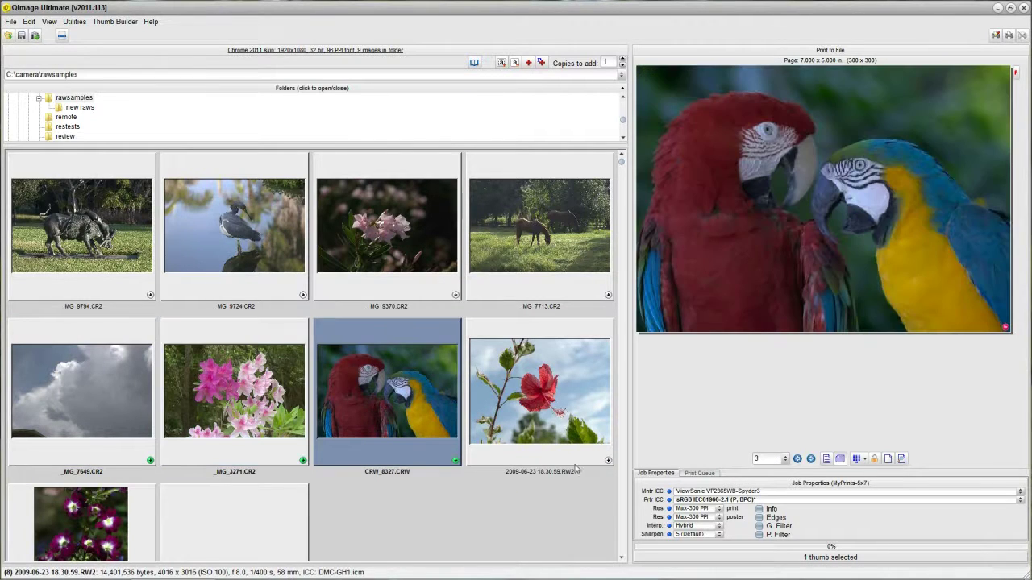
pyautogui.click(608, 461)
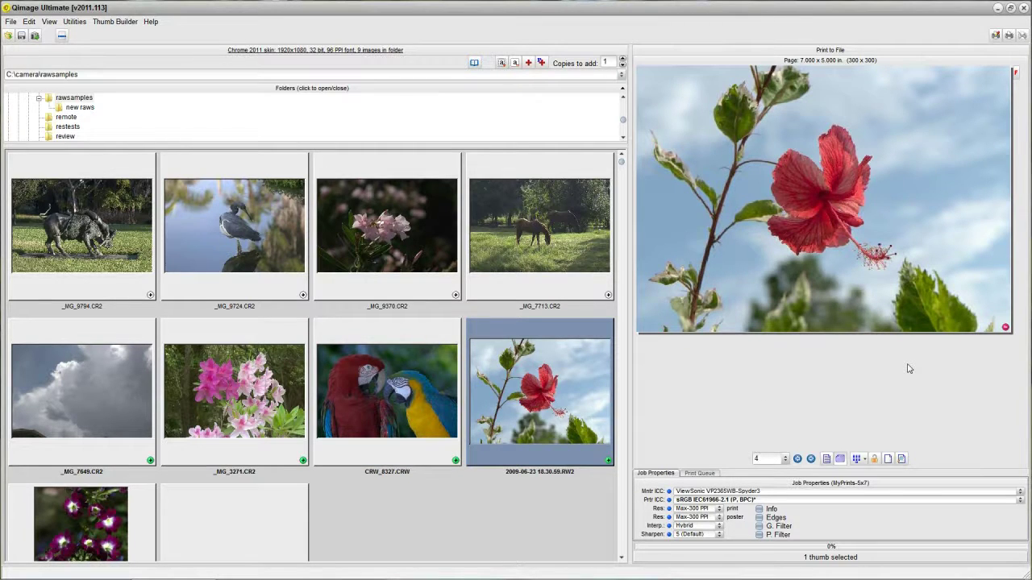
pyautogui.click(1010, 36)
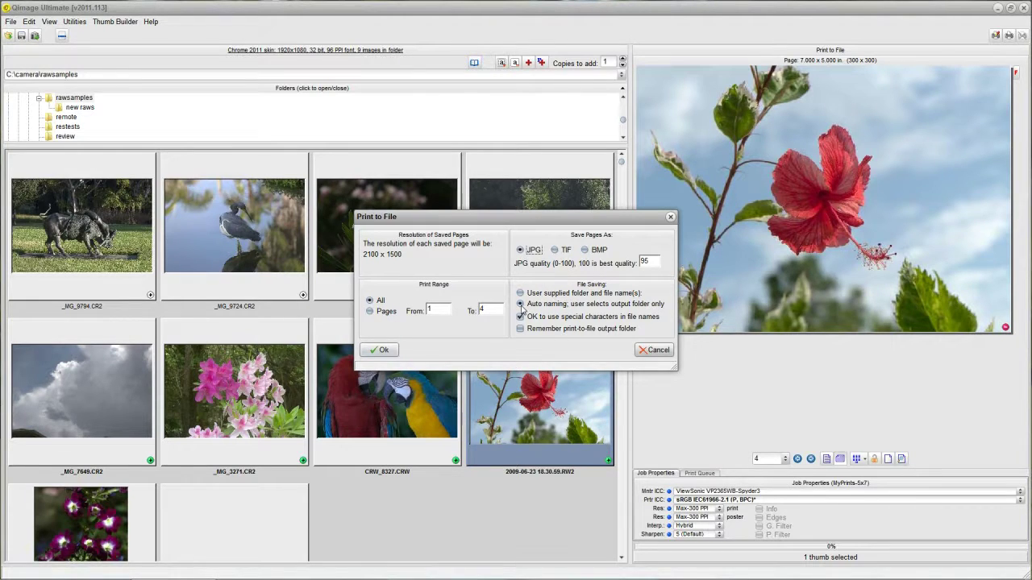
# - Accept the JPG output settings and send the prints to a new C:\photos\myprints\2011-01-31-5x7 folder
pyautogui.click(383, 351)
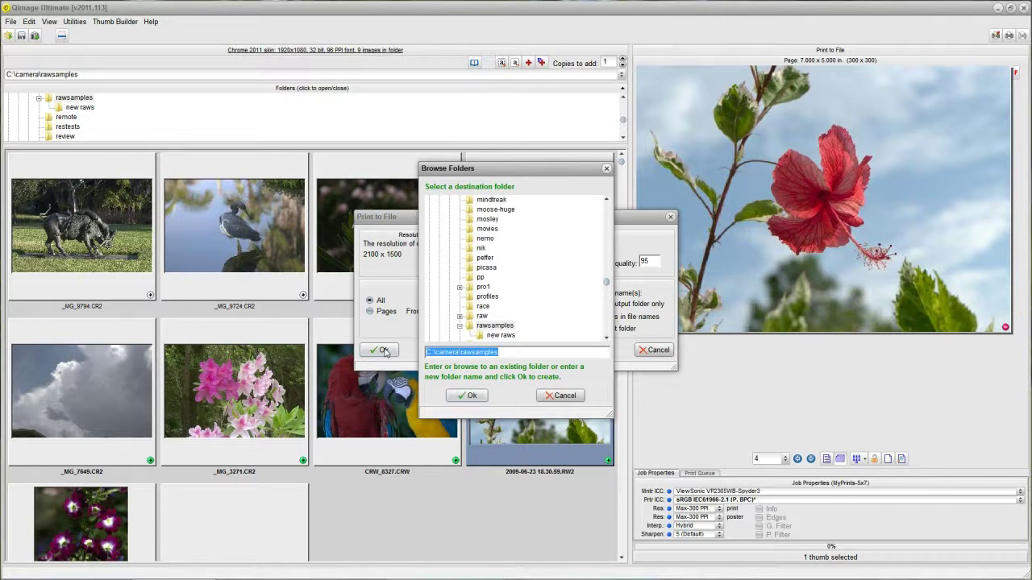
pyautogui.click(511, 351)
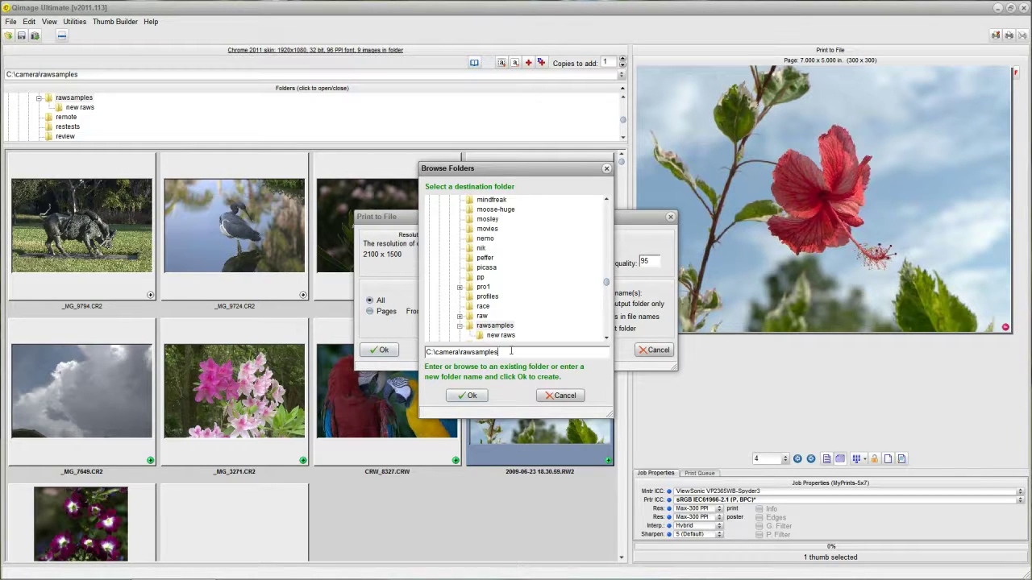
pyautogui.press('BackSpace')
pyautogui.press('BackSpace')
pyautogui.press('BackSpace')
pyautogui.press('BackSpace')
pyautogui.press('BackSpace')
pyautogui.press('BackSpace')
pyautogui.press('BackSpace')
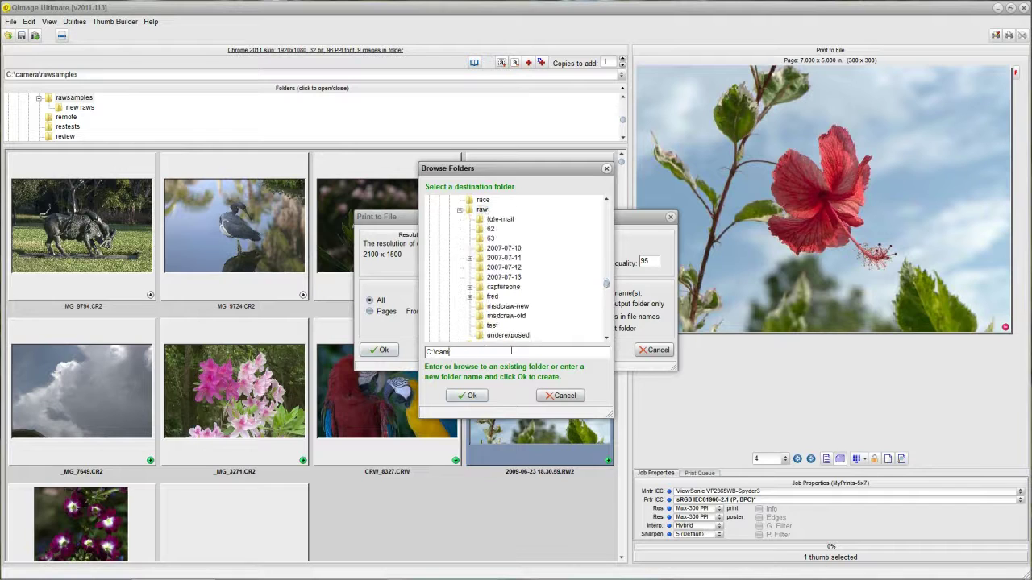
pyautogui.press('BackSpace')
pyautogui.press('BackSpace')
pyautogui.press('BackSpace')
pyautogui.write('photos\\')
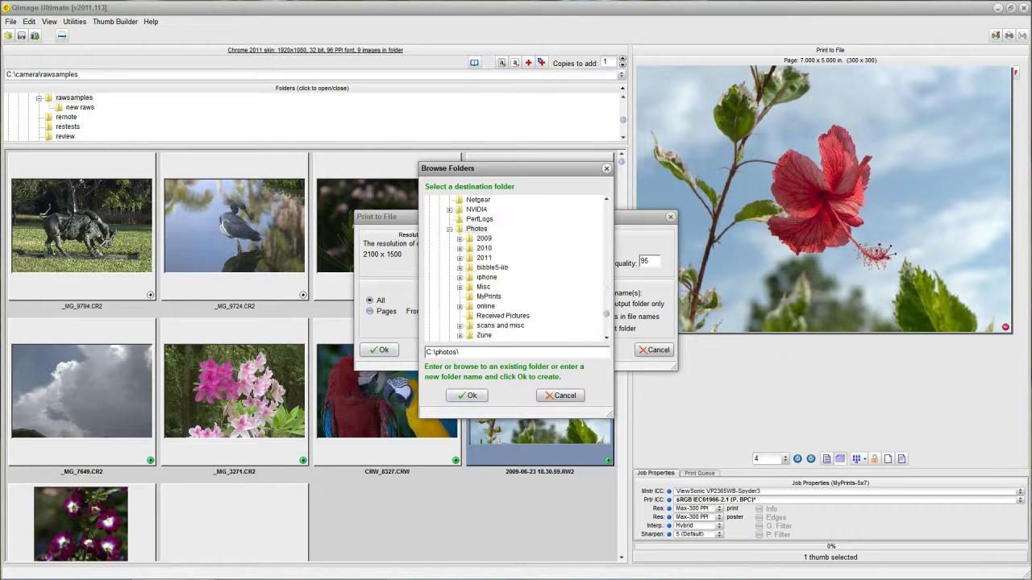
pyautogui.write('myprints\\')
pyautogui.write('2011-01-31-5x7')
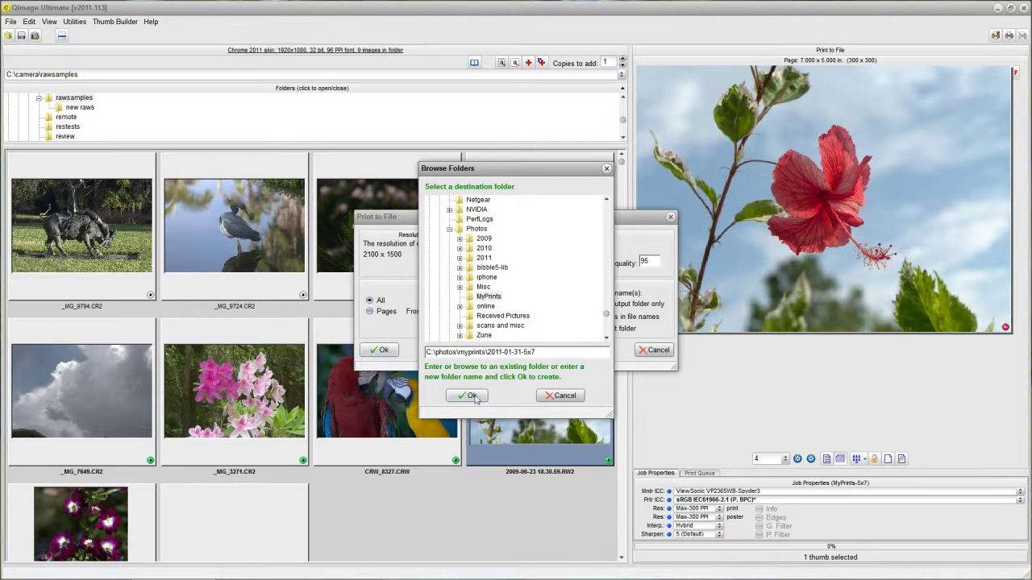
pyautogui.click(472, 396)
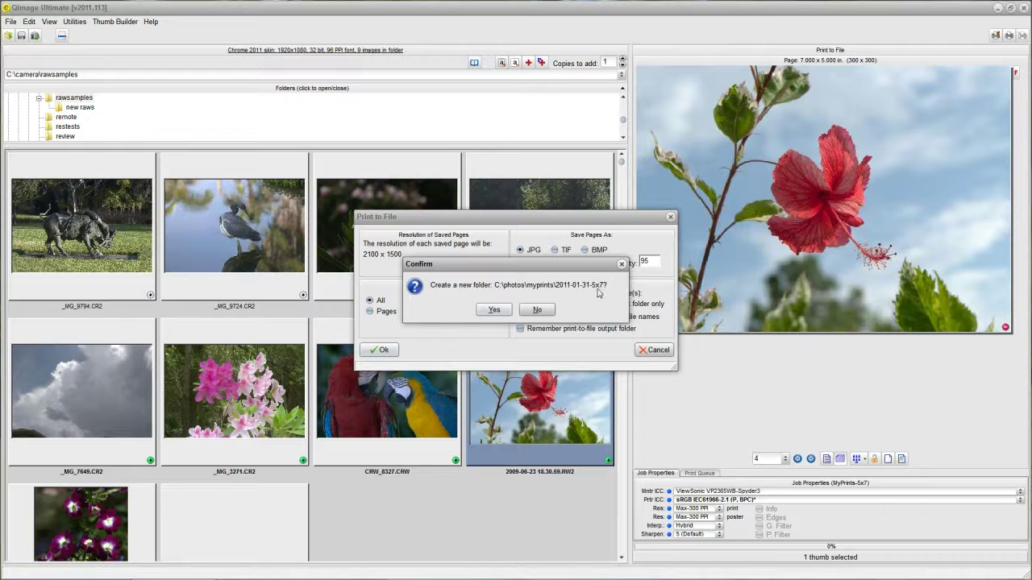
pyautogui.click(495, 310)
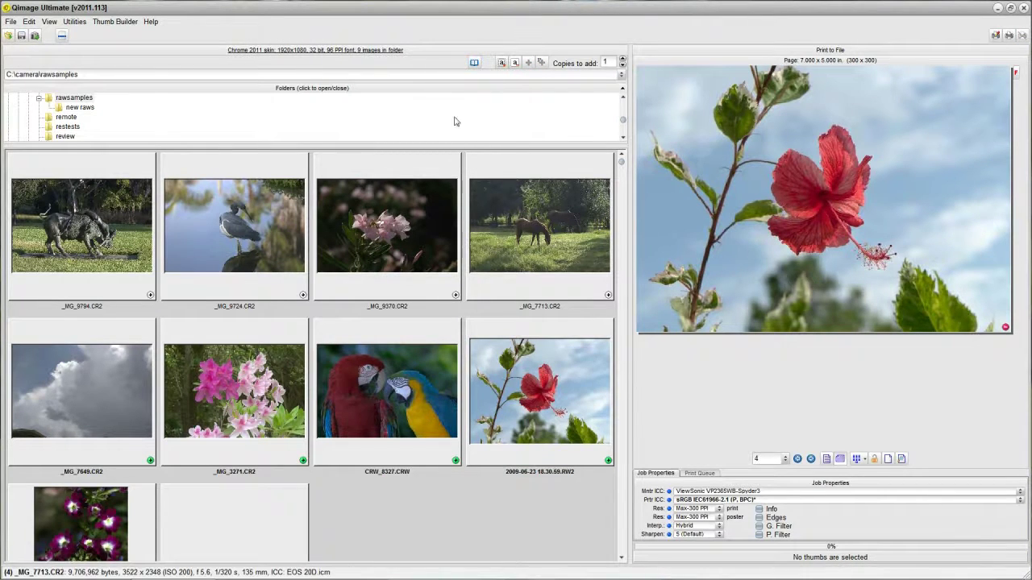
# - Browse to C:\Photos\myprints\2011-01-31-5x7 to view the four printed 2100 x 1500 JPGs
pyautogui.click(622, 74)
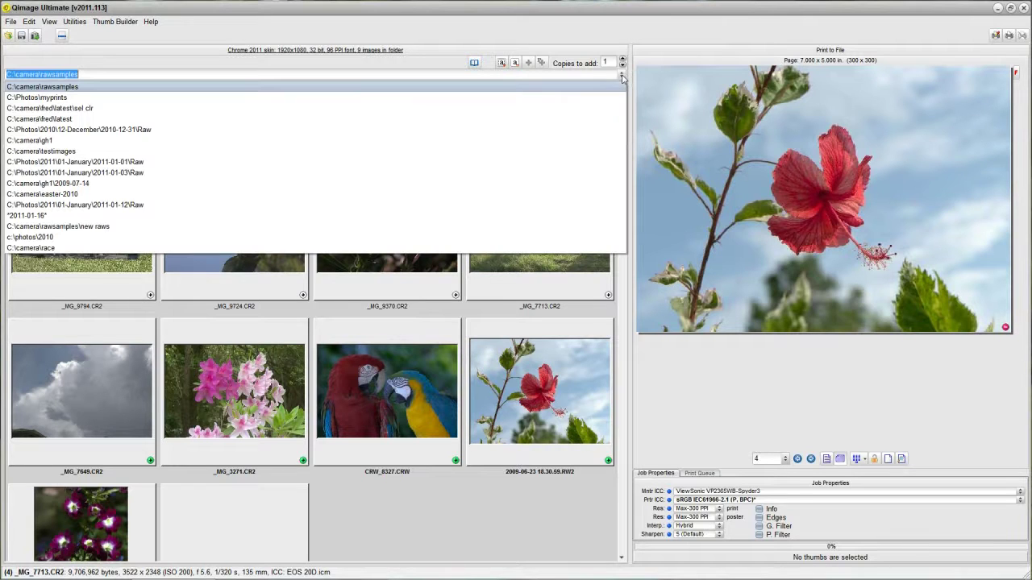
pyautogui.click(282, 97)
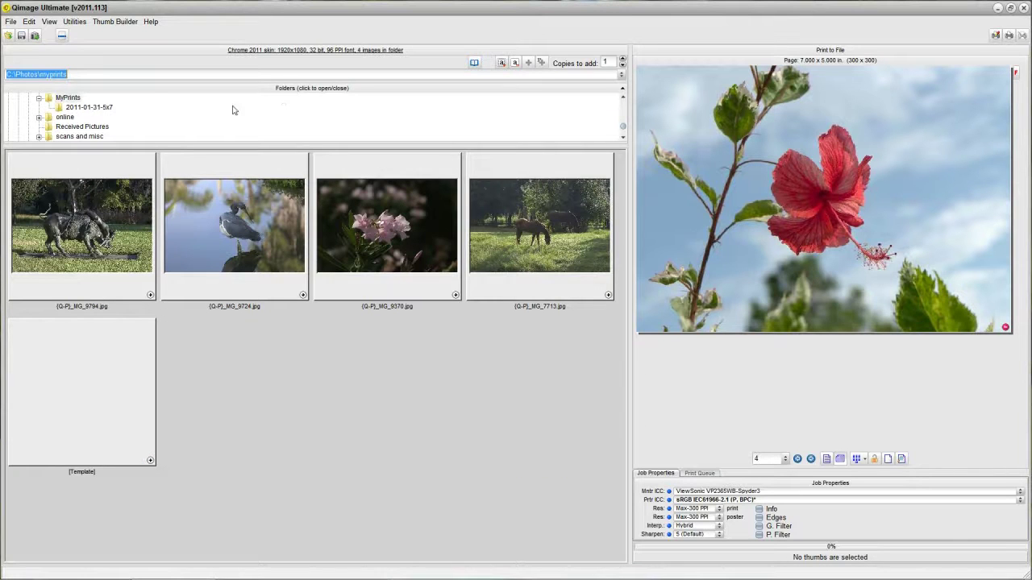
pyautogui.click(90, 108)
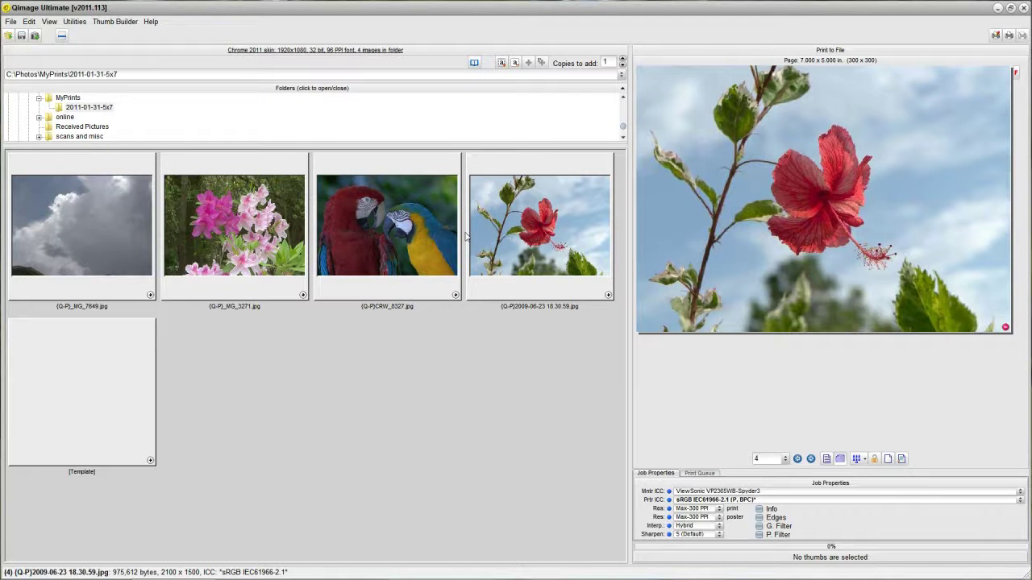
pyautogui.moveTo(280, 570)
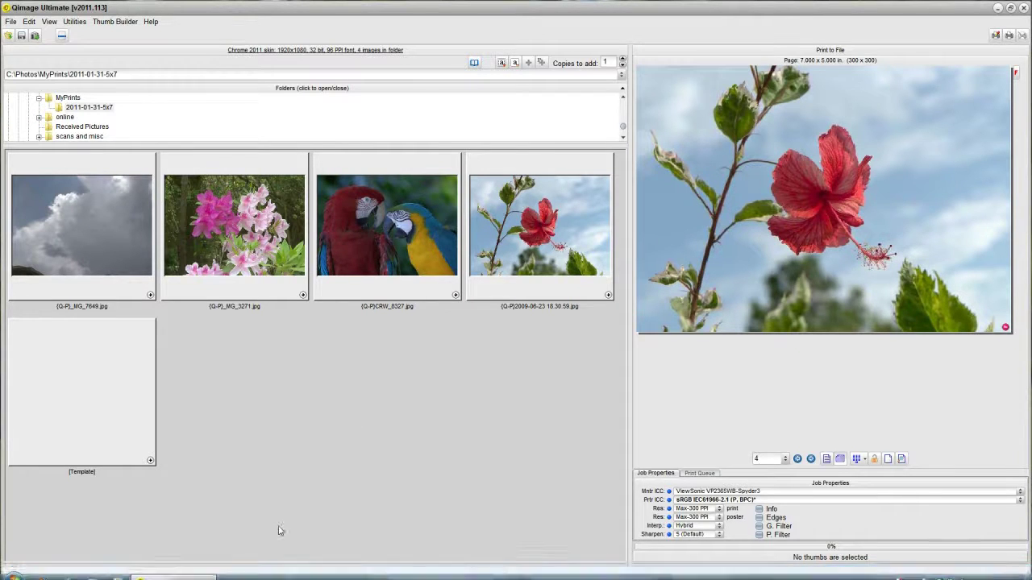